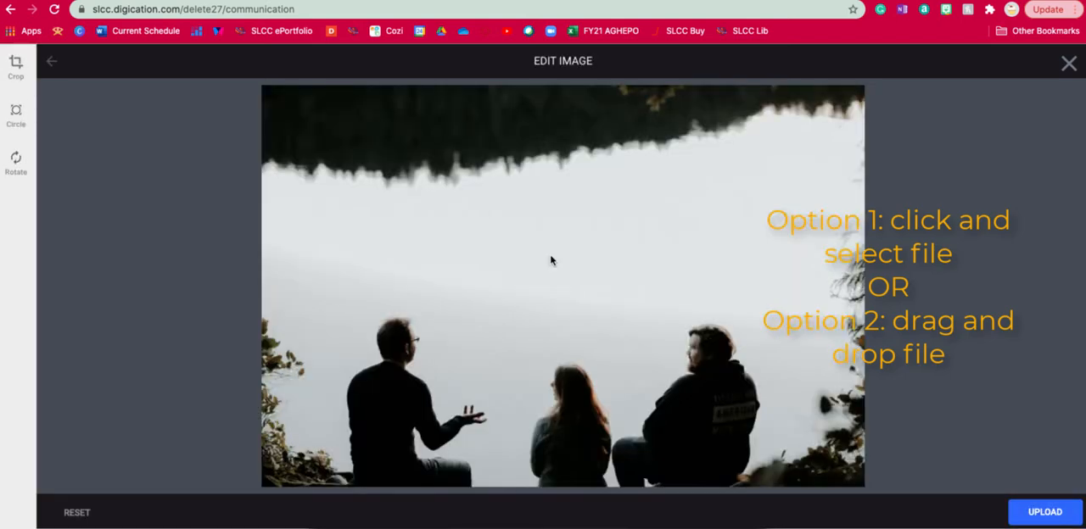
# Step: Upload the edited photo of three people by the water to the Communication page
pyautogui.click(1065, 519)
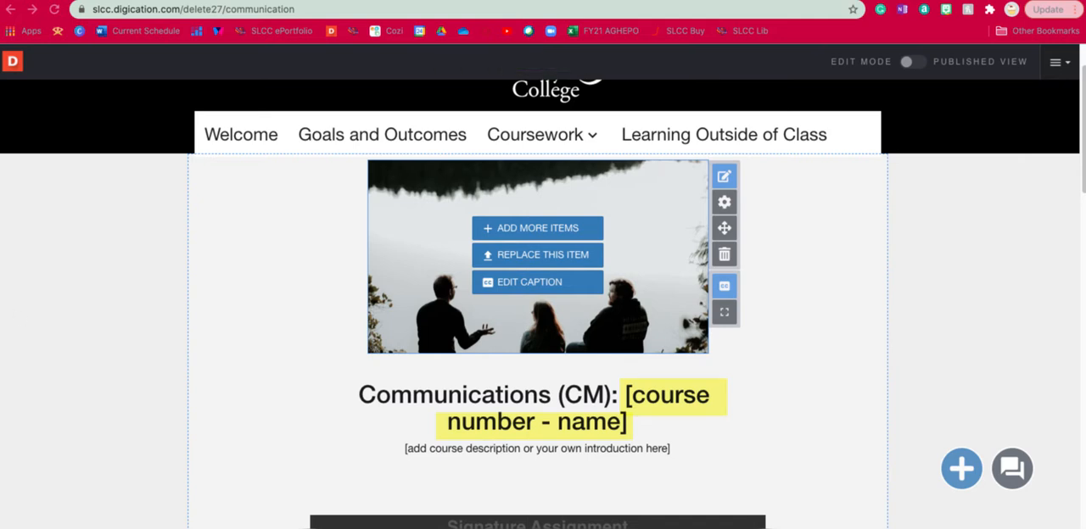
# Step: Replace the "[course number - name]" placeholder in the Communications (CM) heading with "COMM 1010 - Elements of Effective Communications"
pyautogui.click(656, 409)
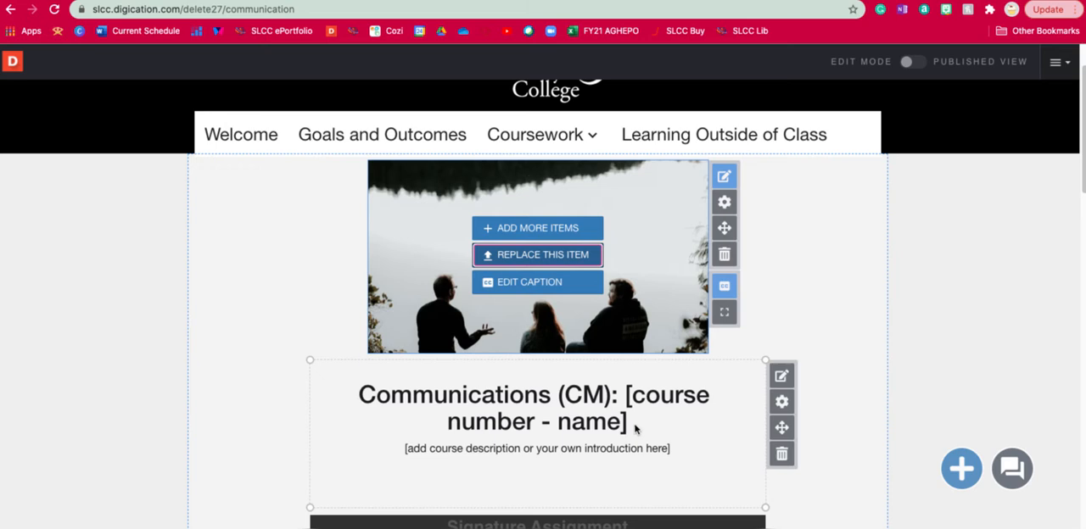
pyautogui.click(780, 377)
pyautogui.moveTo(625, 418); pyautogui.dragTo(622, 402)
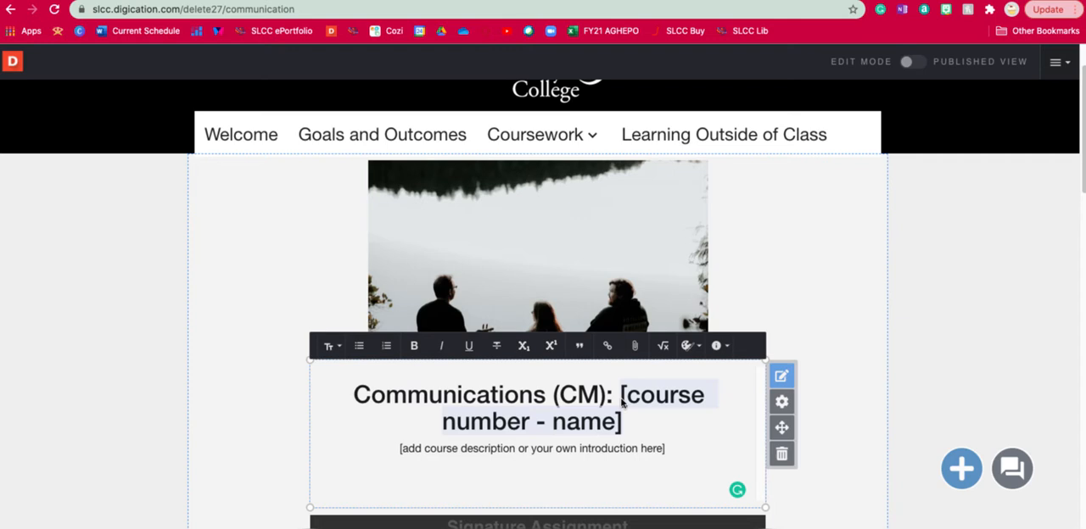
pyautogui.write('COMM')
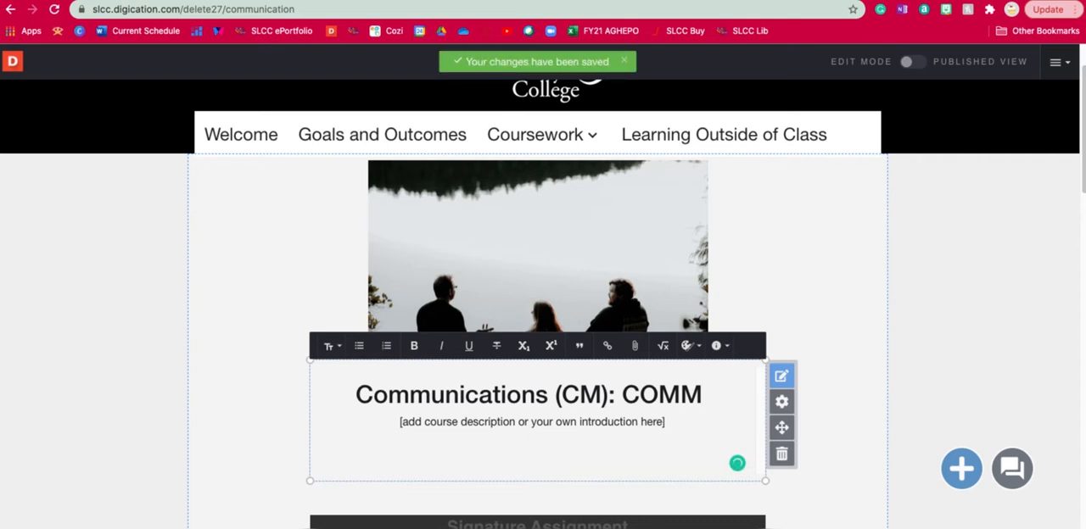
pyautogui.write(' 1010 -')
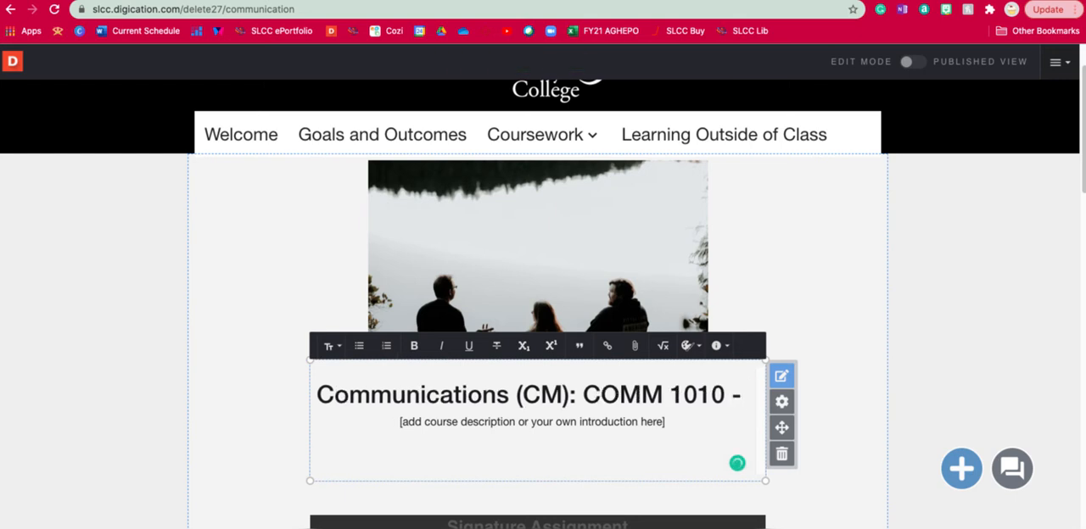
pyautogui.write(' Elem')
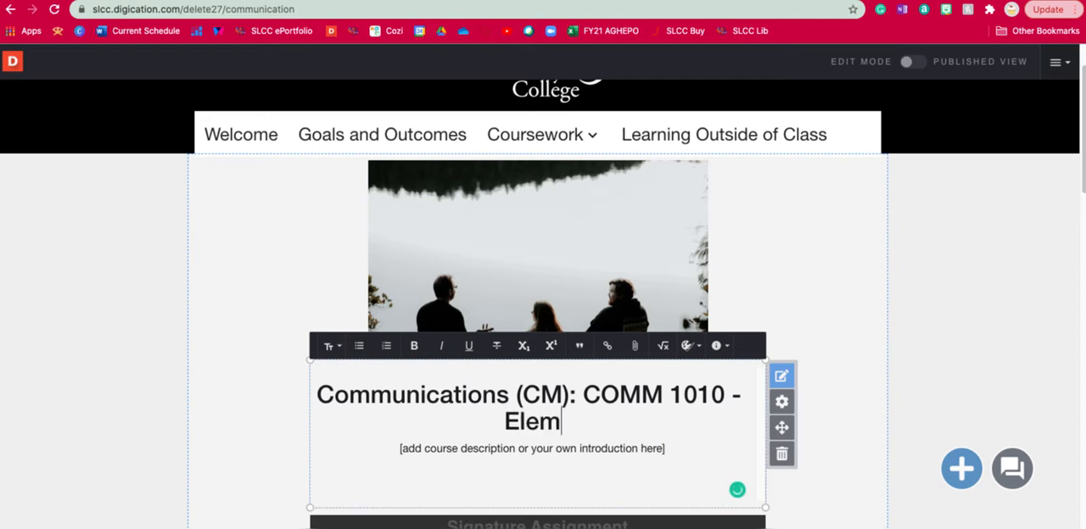
pyautogui.write('ents of E')
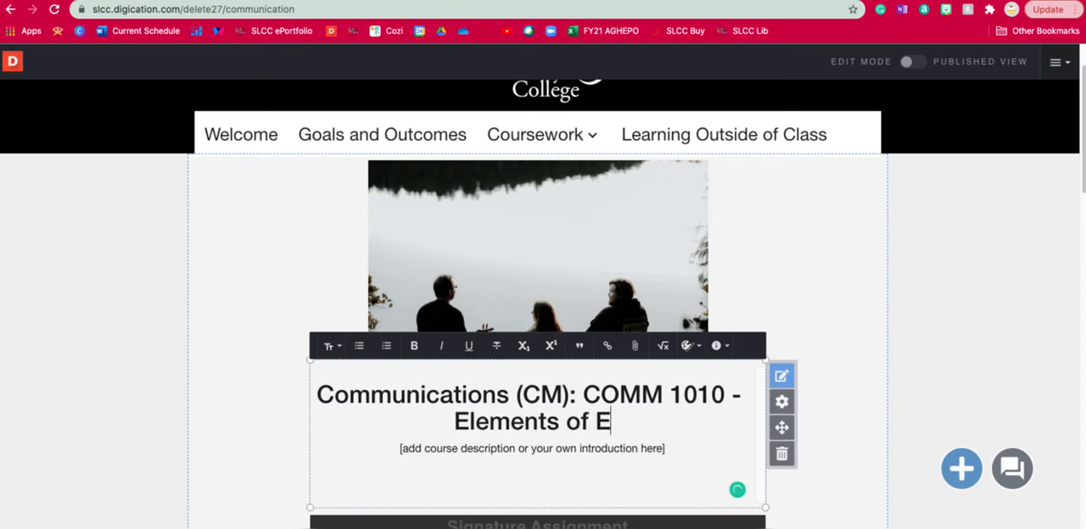
pyautogui.write('ffective COmmu')
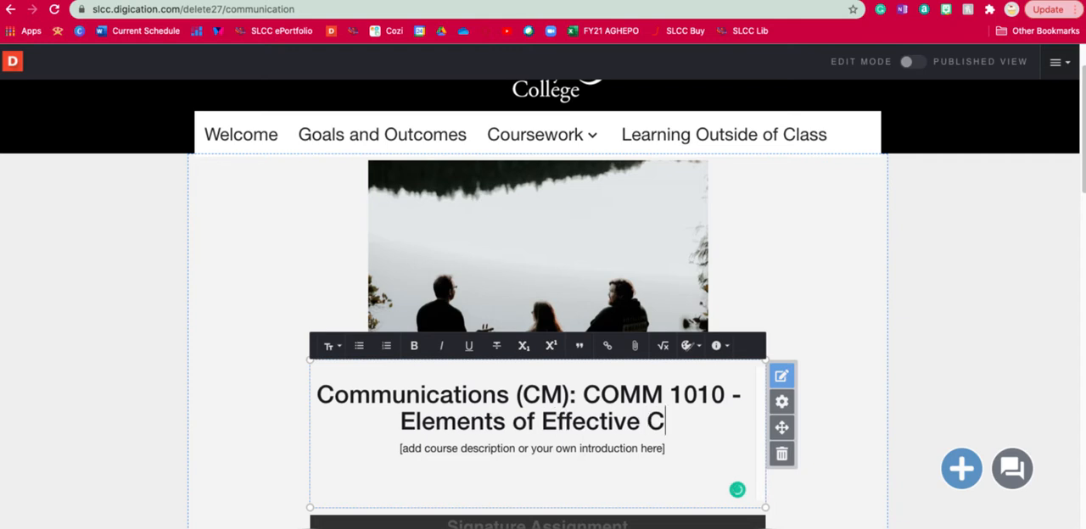
pyautogui.press('BackSpace')
pyautogui.press('BackSpace')
pyautogui.press('BackSpace')
pyautogui.press('BackSpace')
pyautogui.press('BackSpace')
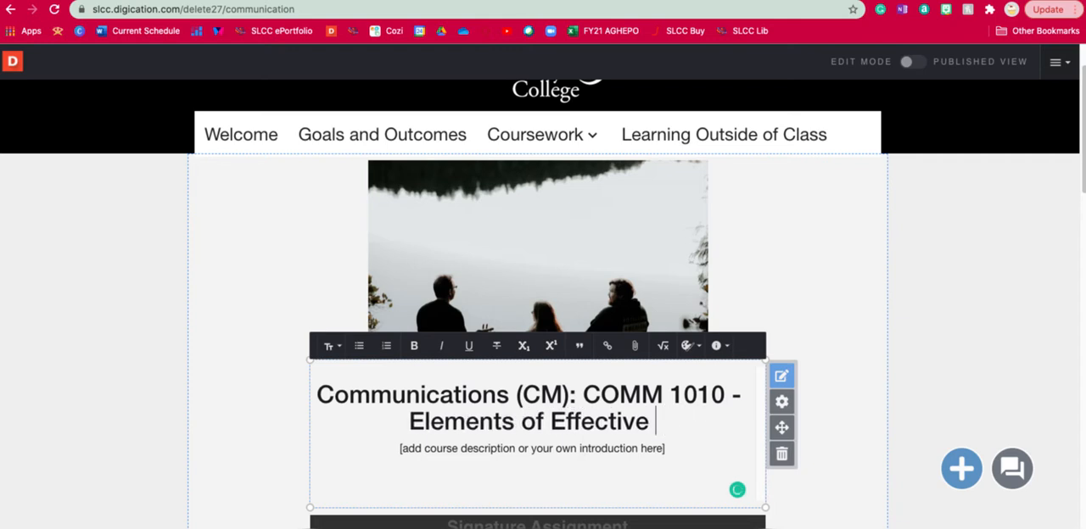
pyautogui.write('Communications')
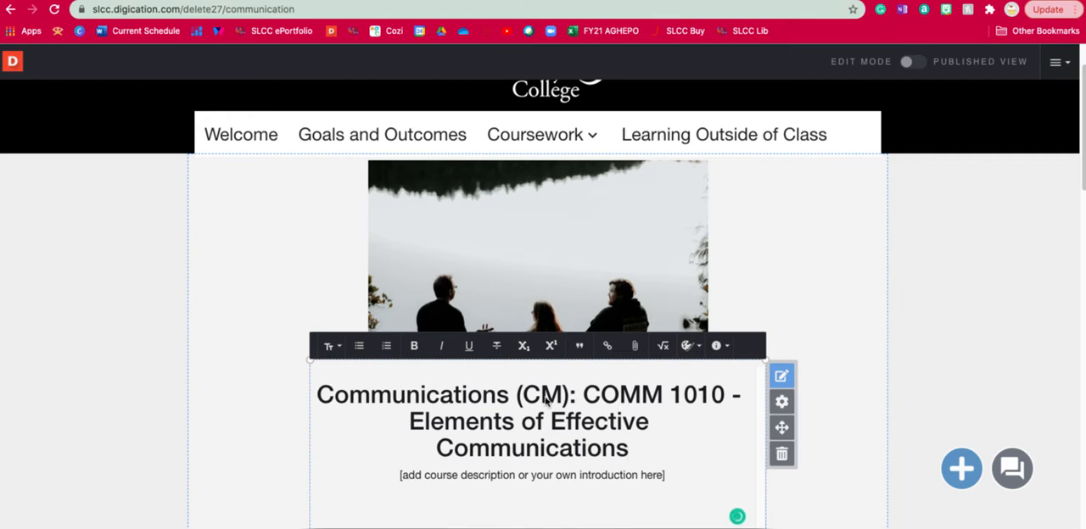
# Step: Switch to the Syllabus document in Word and copy its whole Course Description paragraph
pyautogui.scroll(-2, 616, 449)
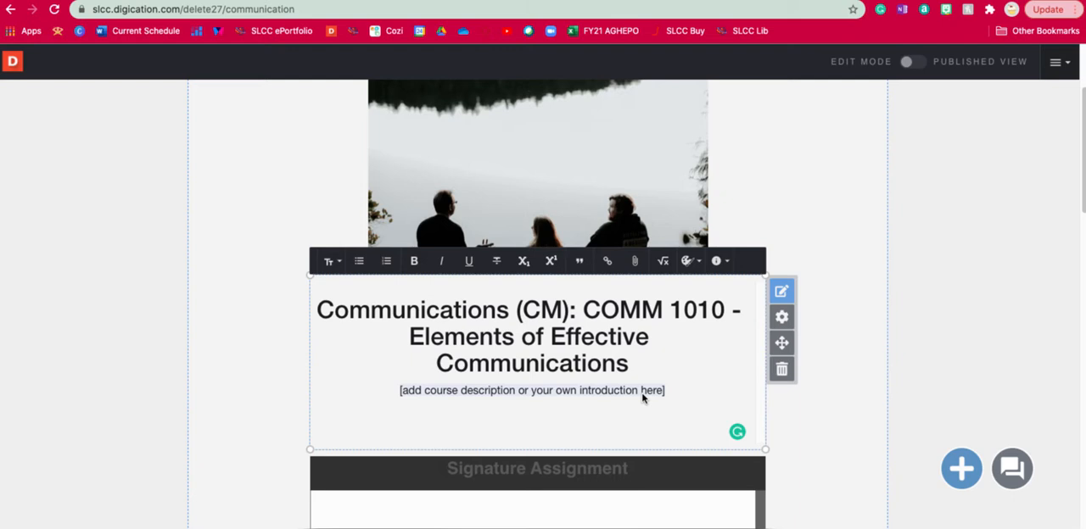
pyautogui.press('super+Tab')
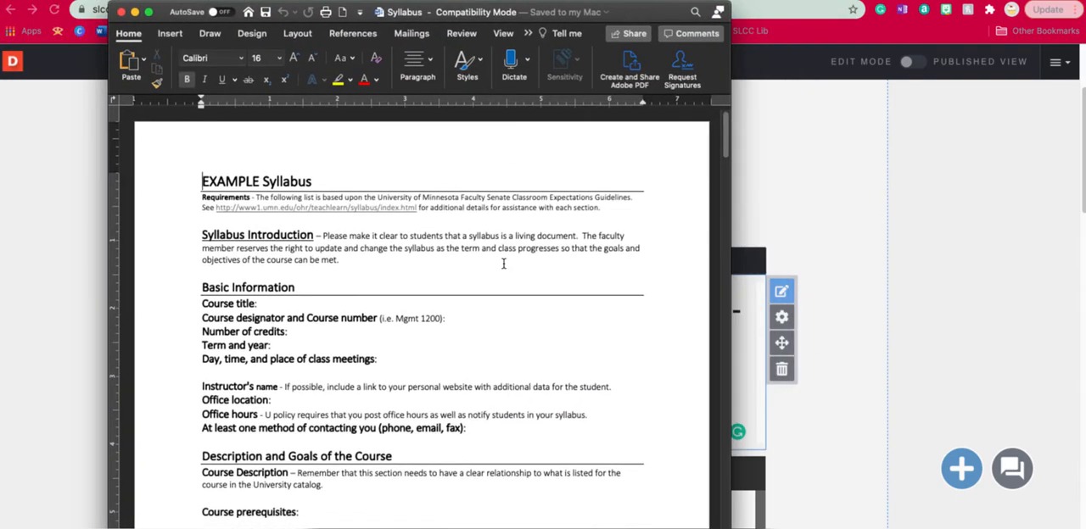
pyautogui.scroll(-5, 503, 264)
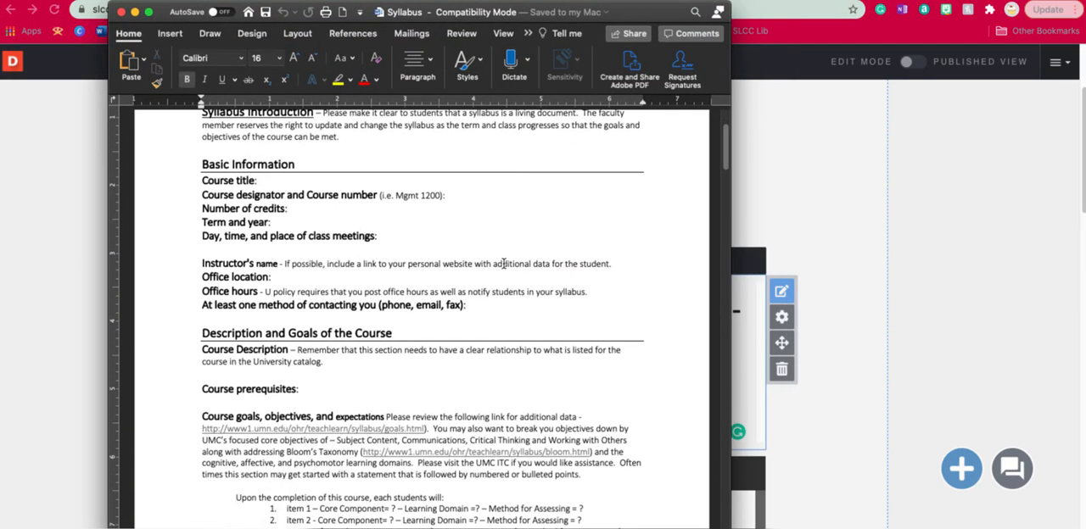
pyautogui.scroll(-5, 502, 264)
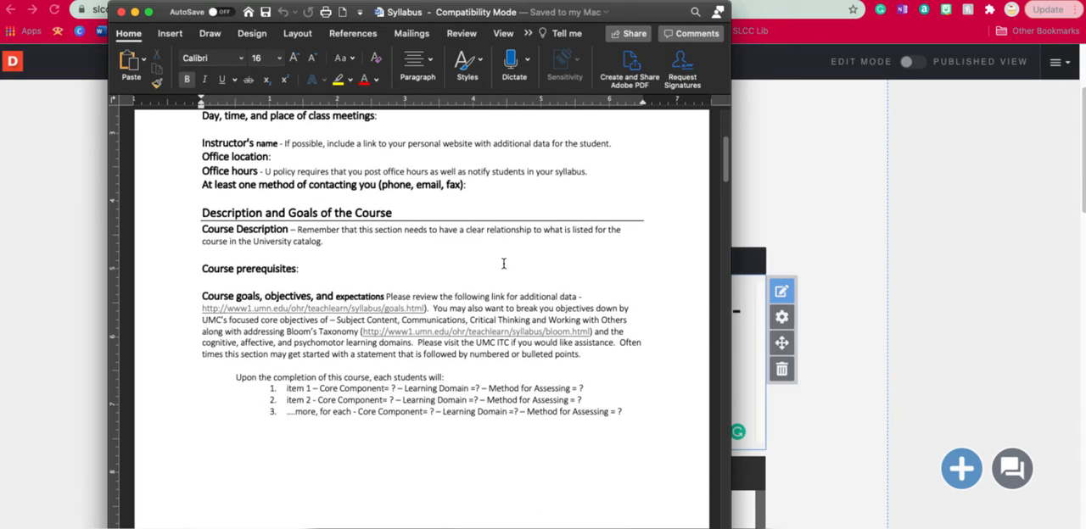
pyautogui.click(328, 243)
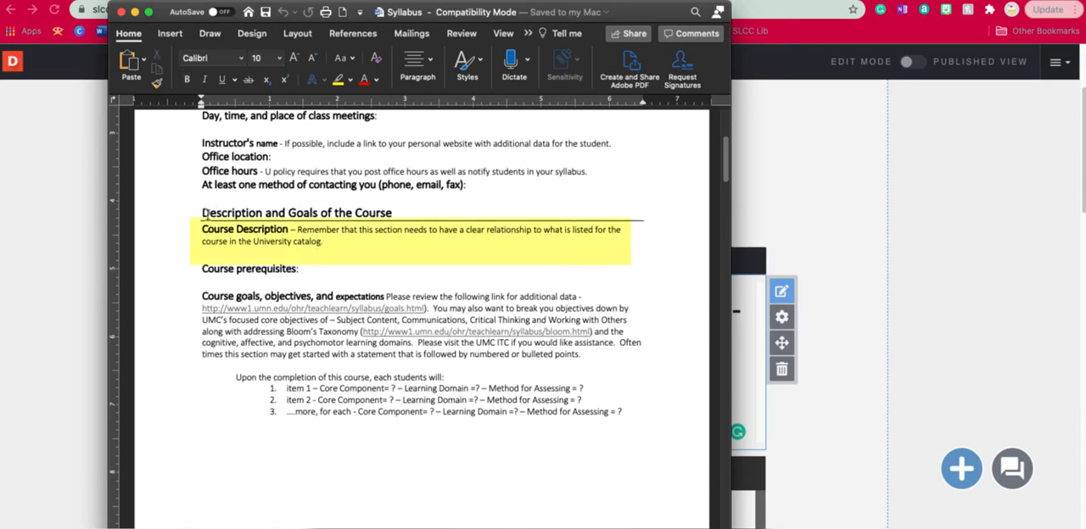
pyautogui.moveTo(201, 230); pyautogui.dragTo(328, 246)
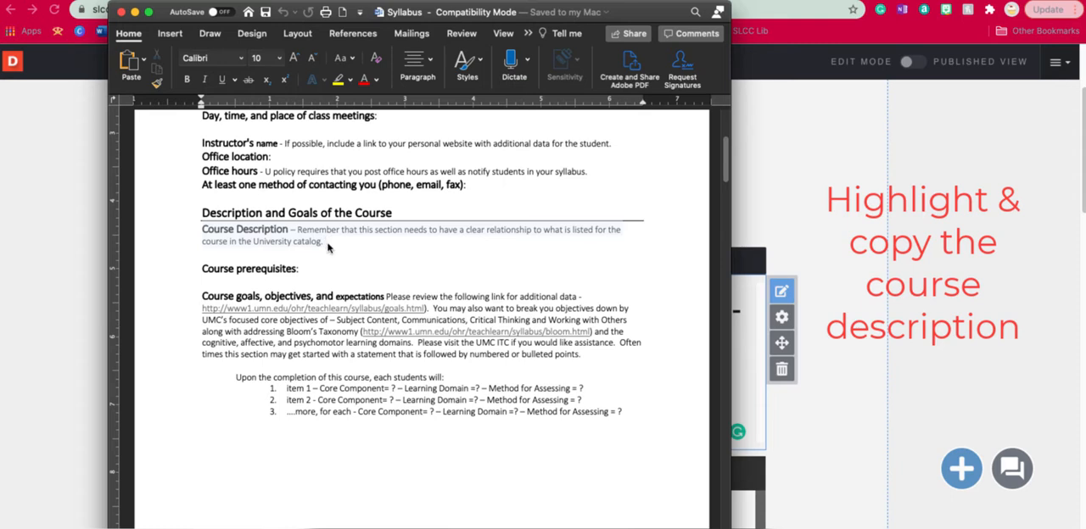
pyautogui.press('super+c')
# Step: Return to the portfolio page in the browser and replace the introduction placeholder under the heading with the copied course description
pyautogui.click(481, 12)
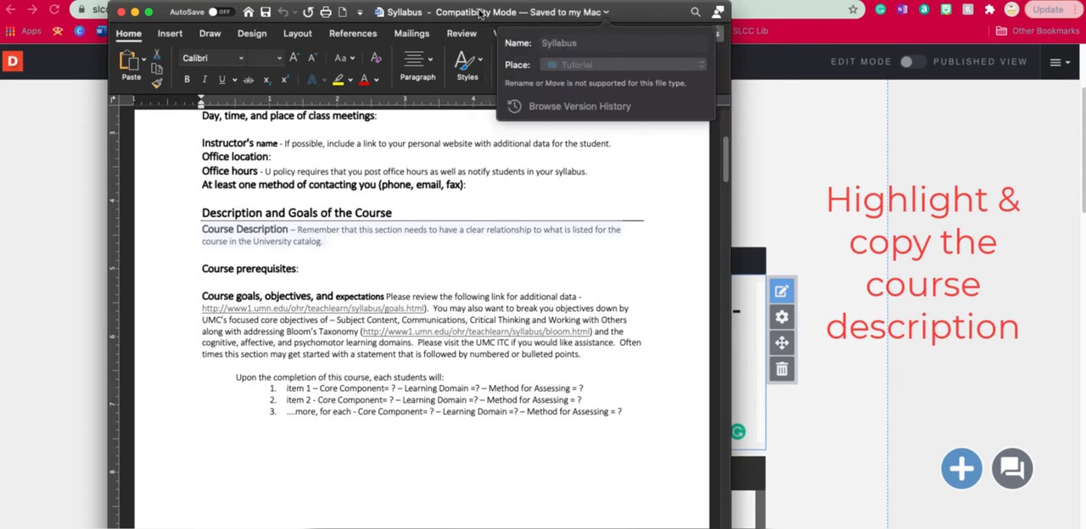
pyautogui.moveTo(656, 19); pyautogui.dragTo(3, 487)
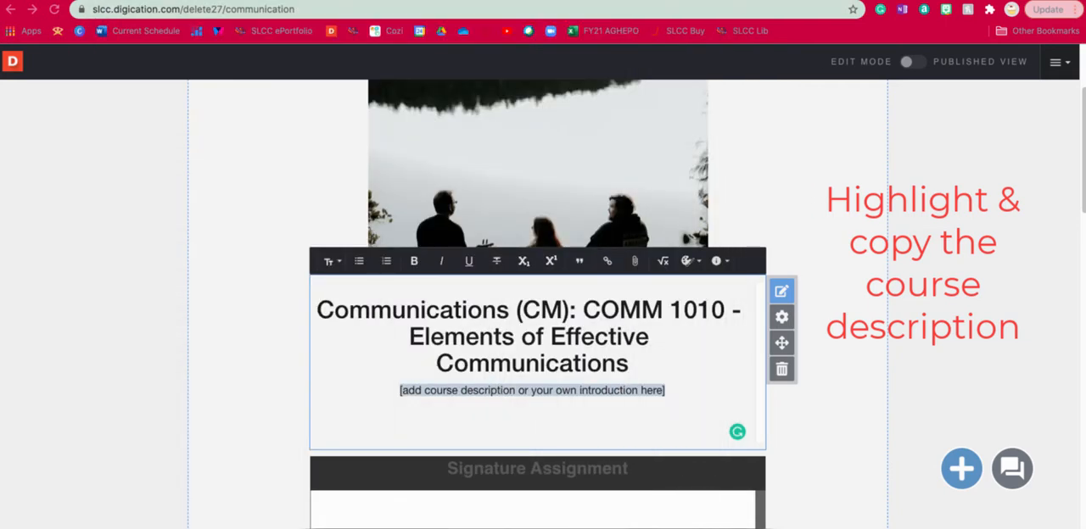
pyautogui.click(662, 395)
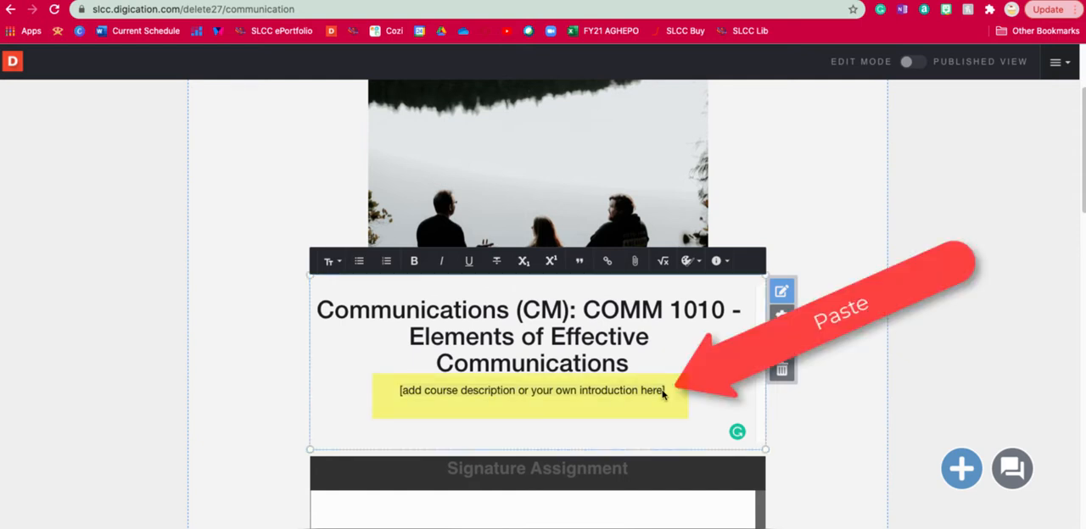
pyautogui.press('super+v')
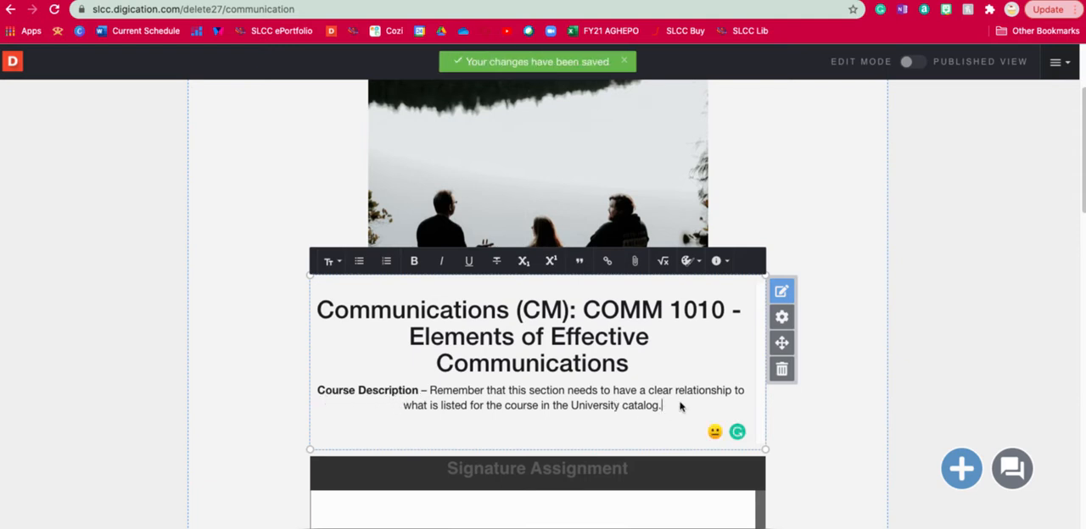
# Step: Start replacing the Signature Assignment instructions item with a file uploaded from the computer
pyautogui.scroll(-5, 817, 413)
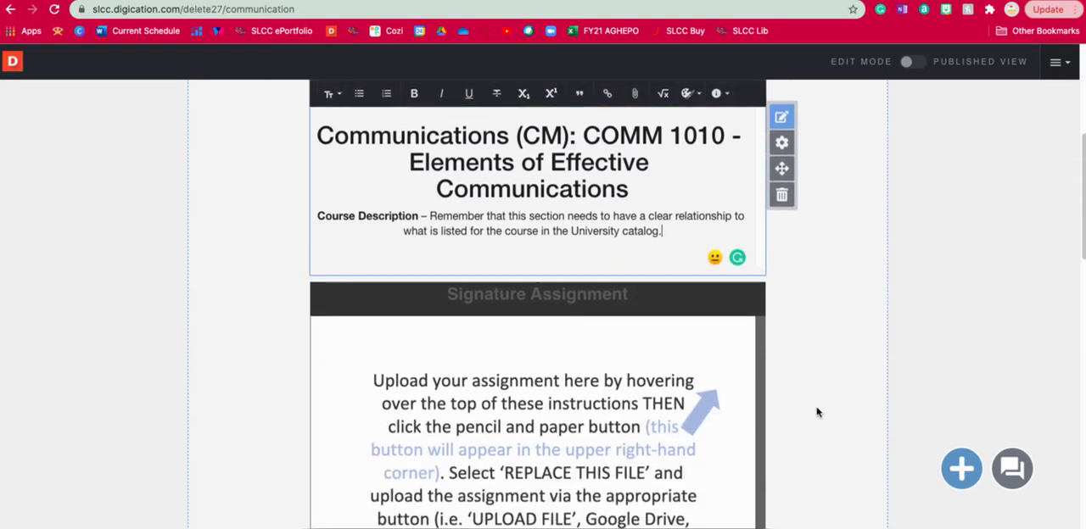
pyautogui.scroll(-1, 817, 412)
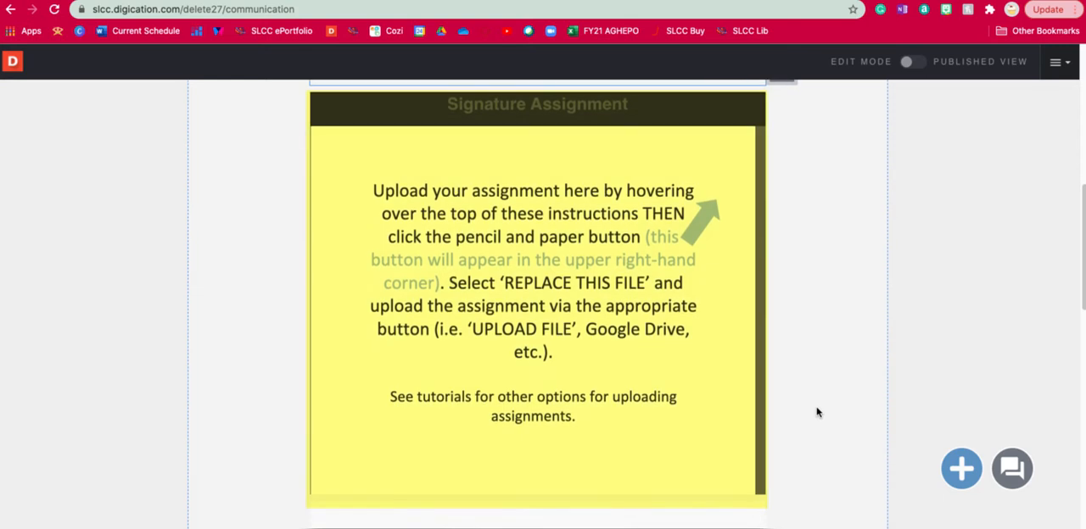
pyautogui.moveTo(779, 275)
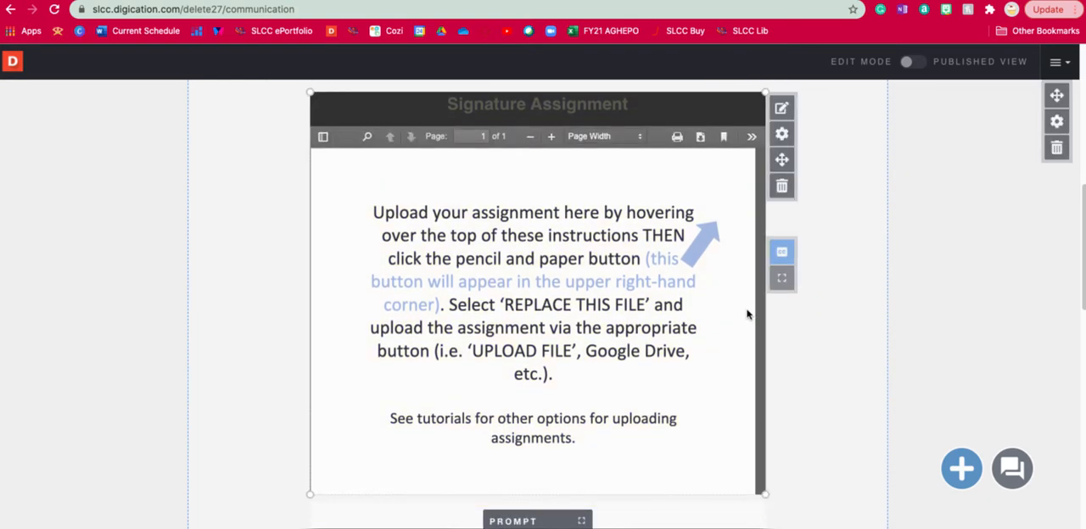
pyautogui.click(781, 109)
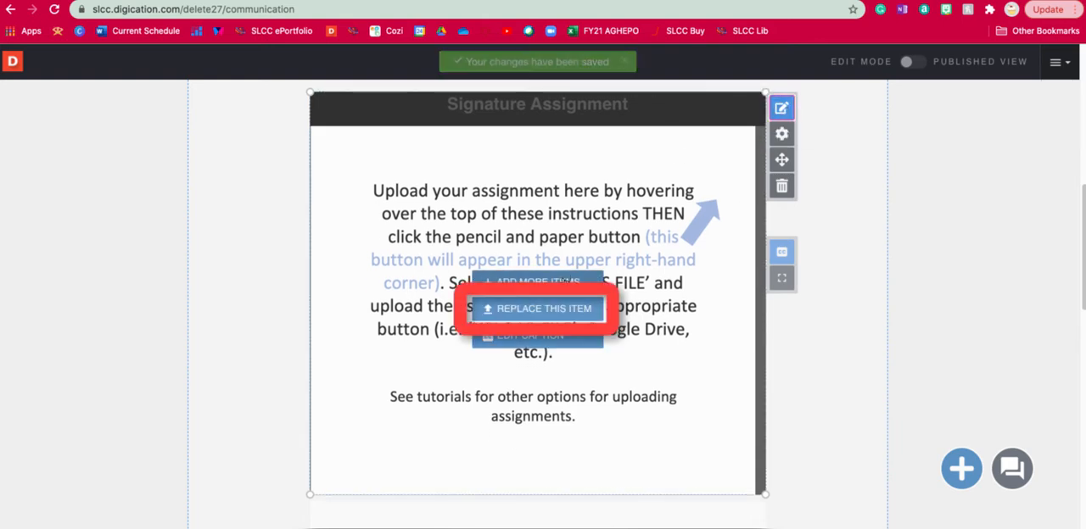
pyautogui.click(582, 311)
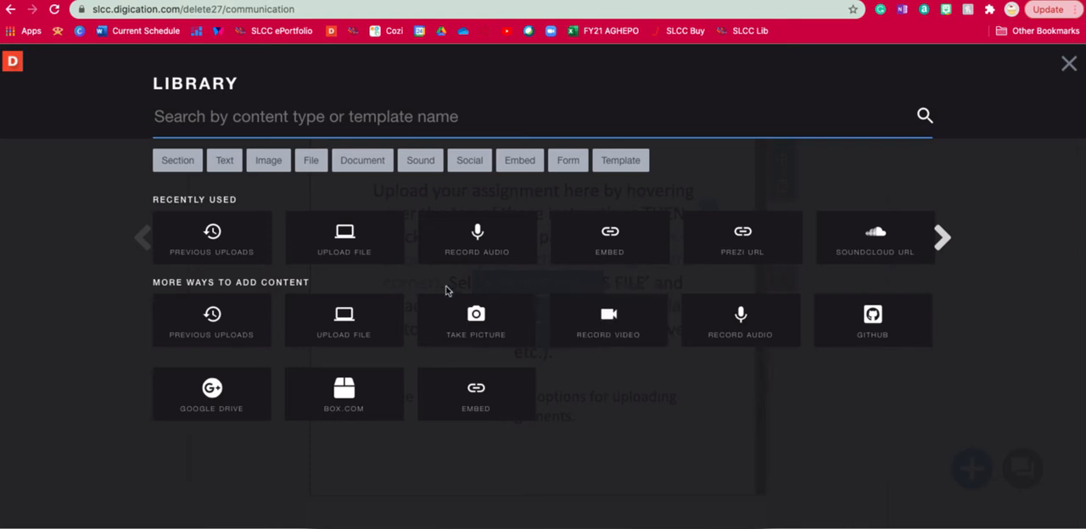
pyautogui.click(384, 261)
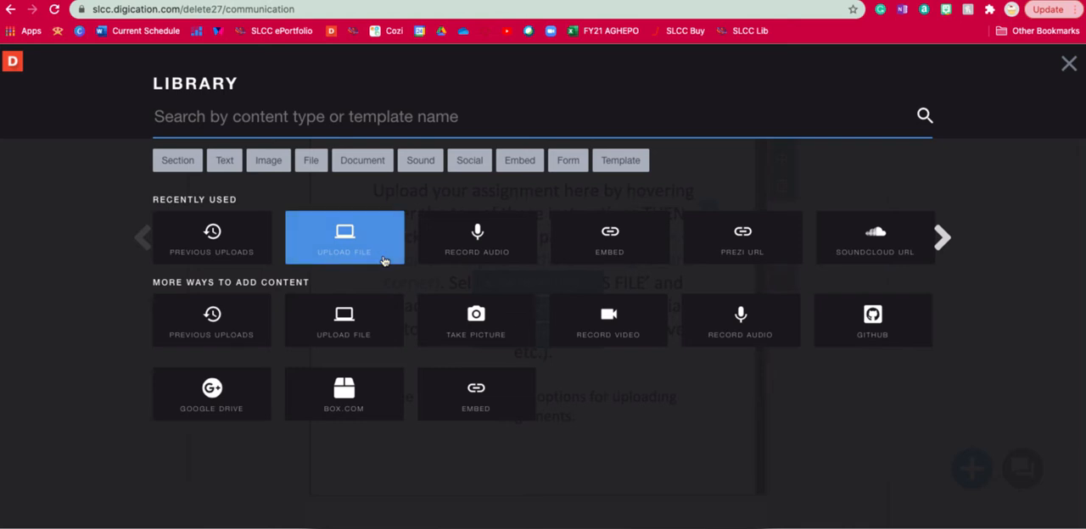
pyautogui.click(227, 409)
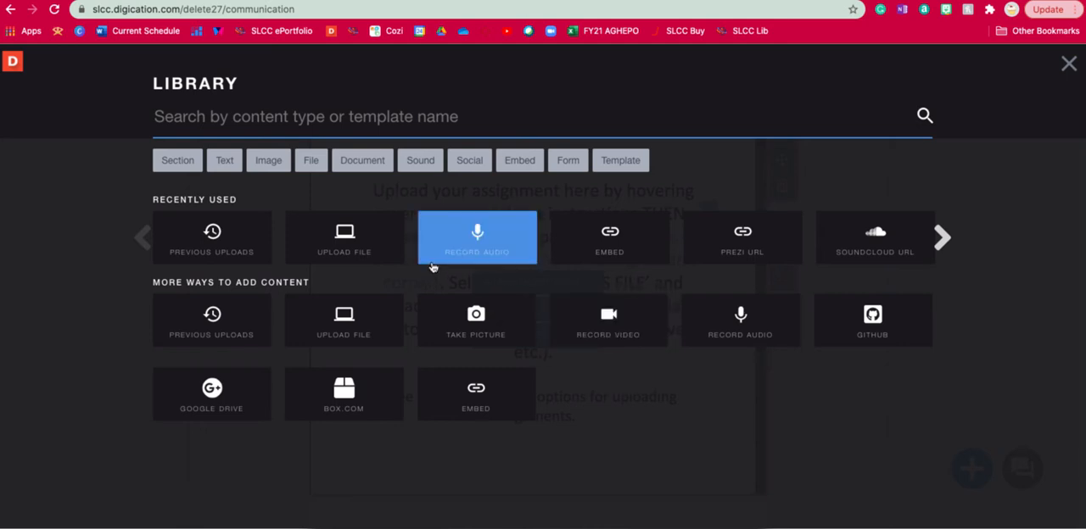
pyautogui.click(379, 262)
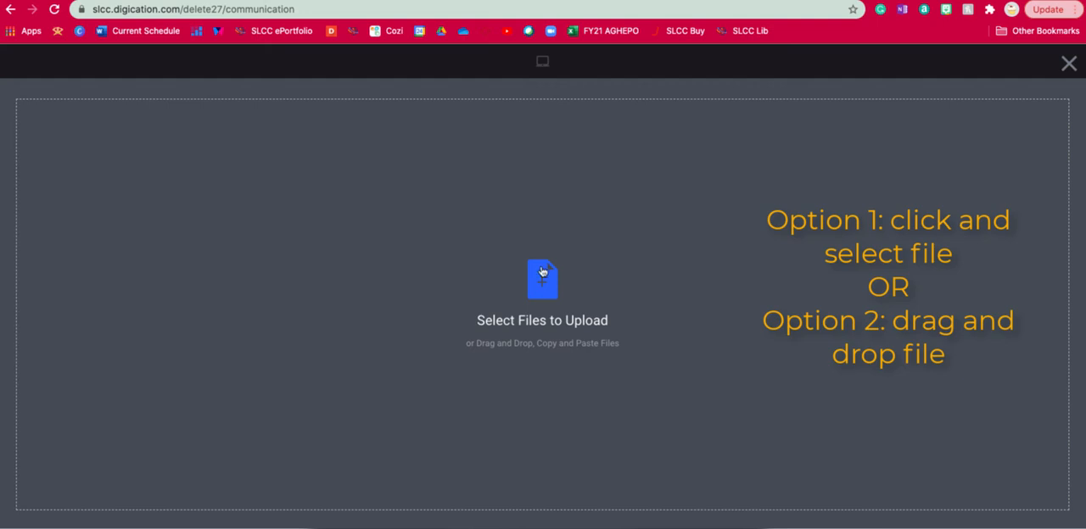
# Step: Choose docx.docx from the Variety folder inside Tutorial on the Desktop and upload it as the signature assignment
pyautogui.click(542, 272)
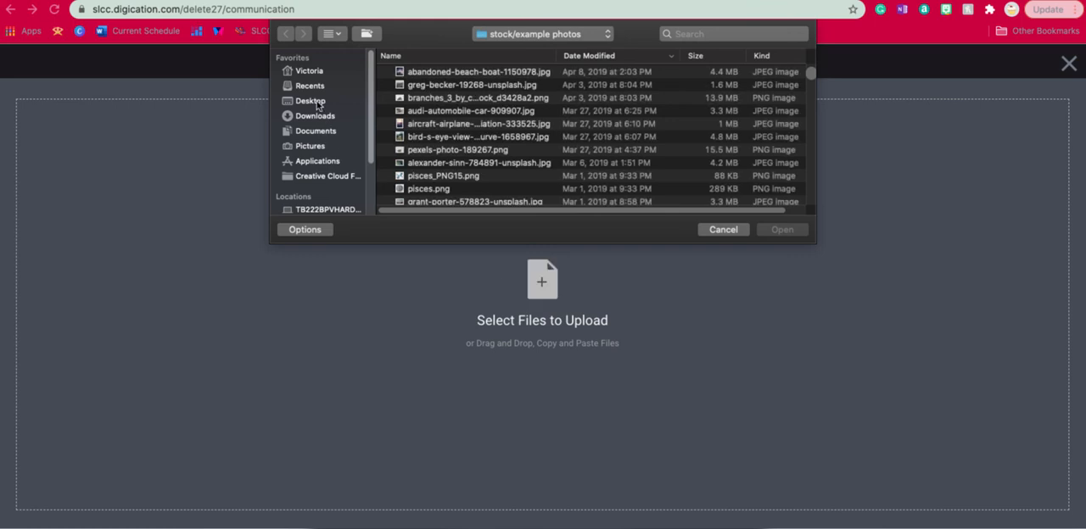
pyautogui.click(310, 101)
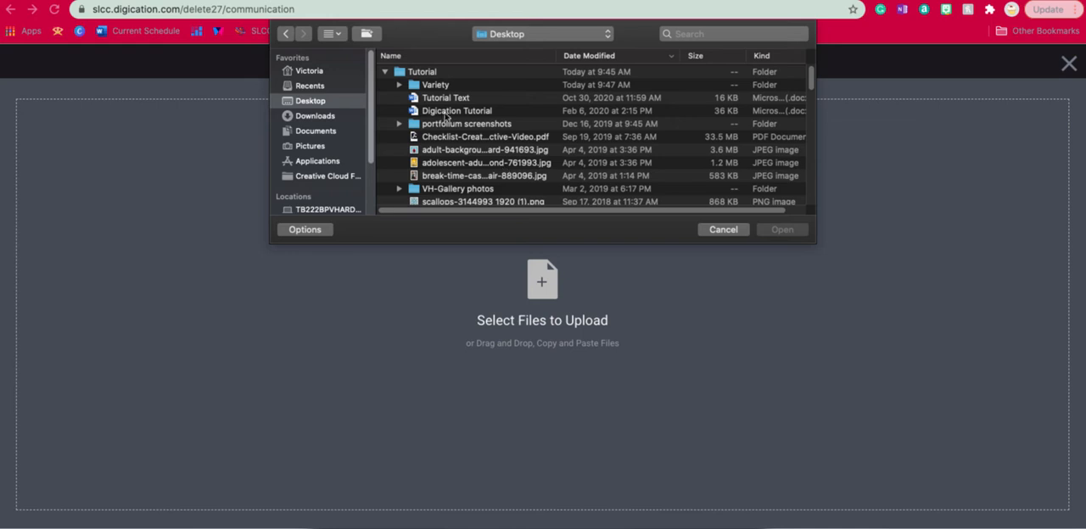
pyautogui.click(399, 85)
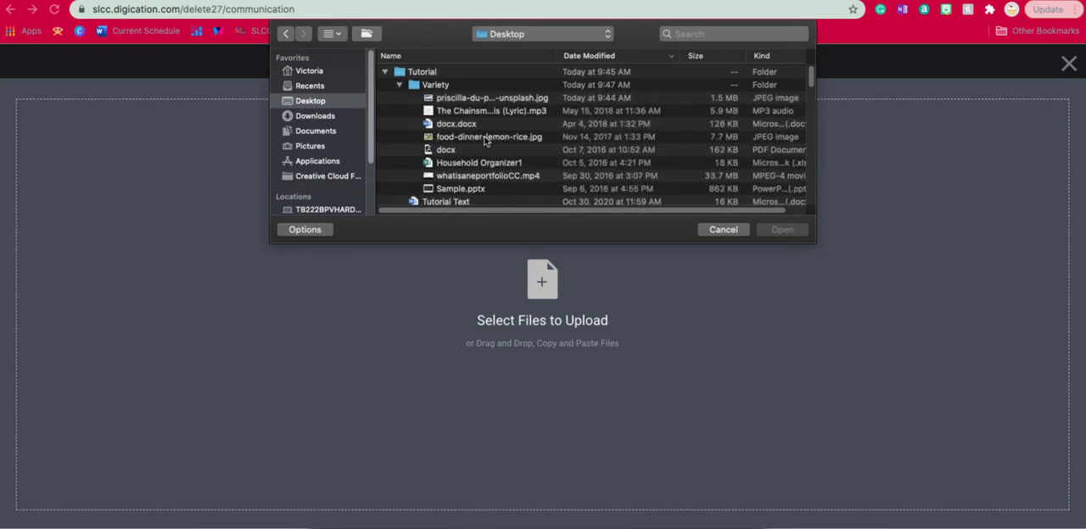
pyautogui.doubleClick(487, 123)
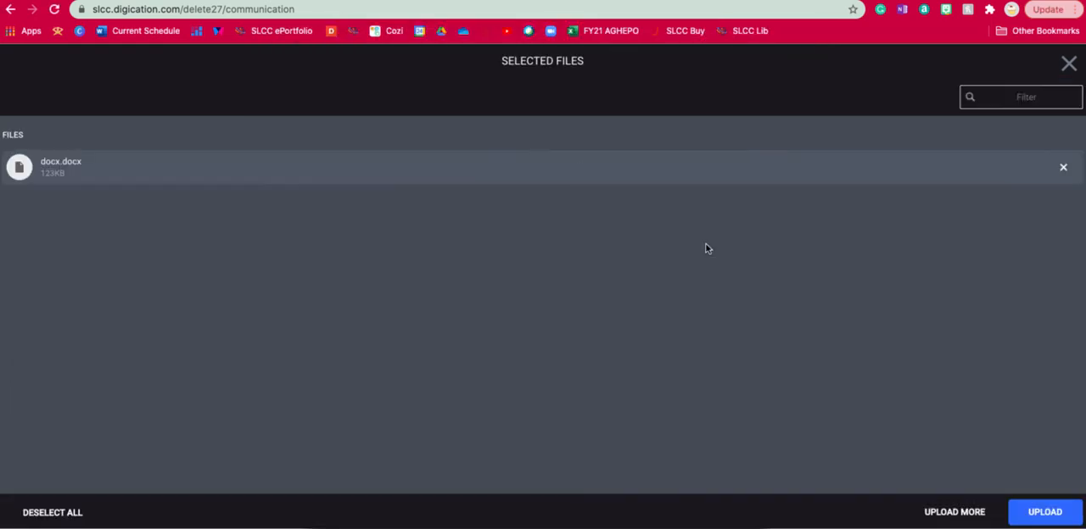
pyautogui.click(1066, 523)
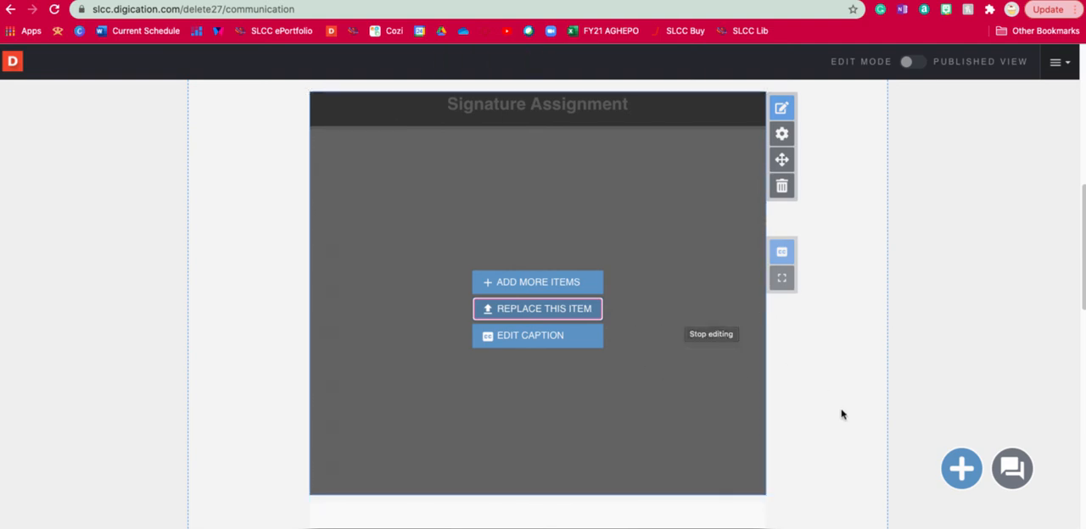
# Step: Enter the sample text "jflkjfl" under the Reflection heading below the uploaded assignment
pyautogui.scroll(-1, 842, 414)
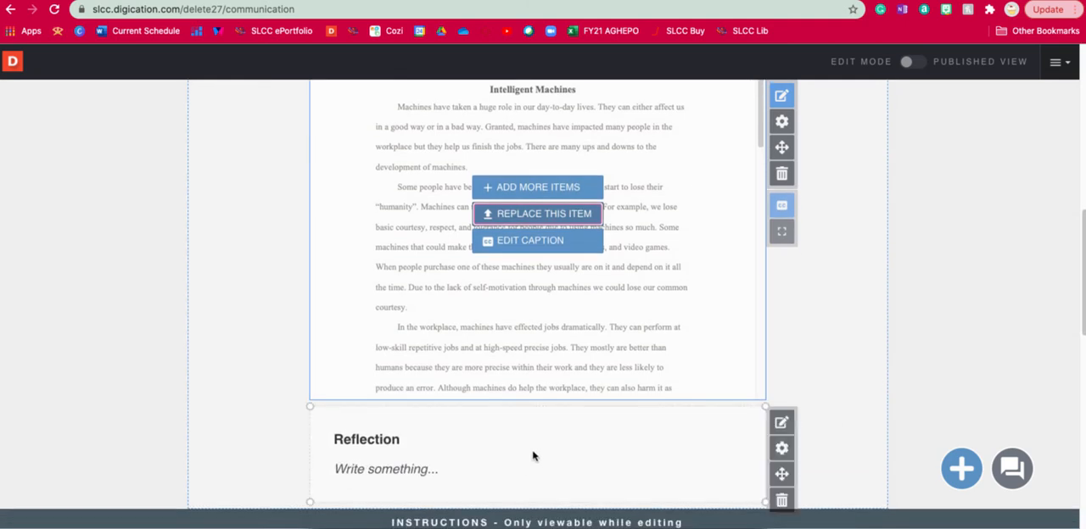
pyautogui.click(512, 472)
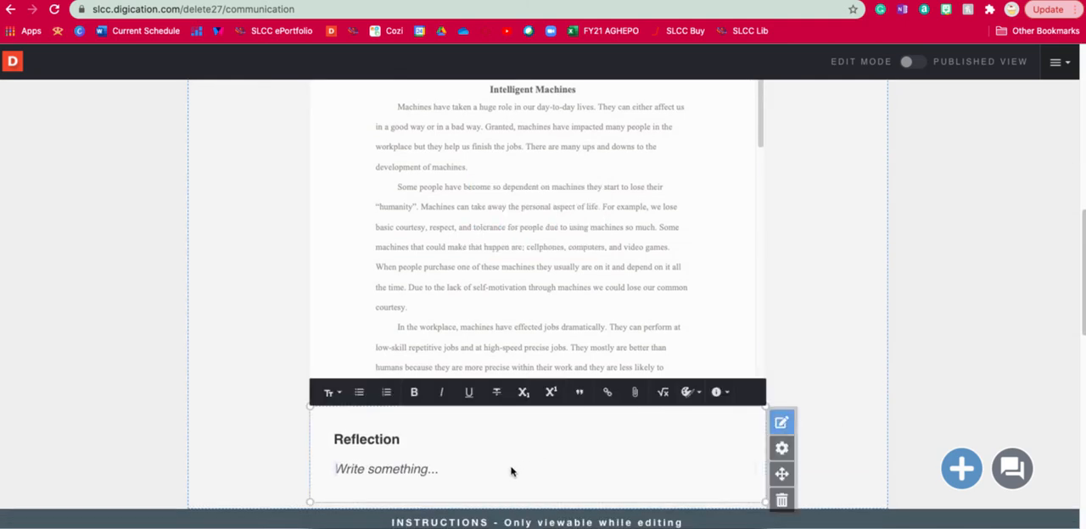
pyautogui.write('jflkjfl')
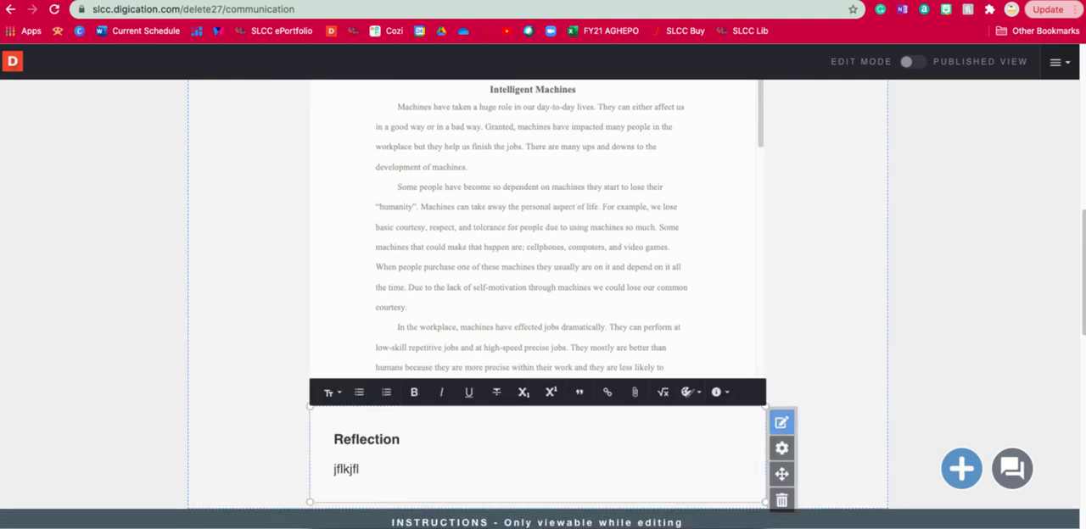
# Step: Finish editing the Reflection text and look through the embedded assignment document down to its own reflection section
pyautogui.click(855, 327)
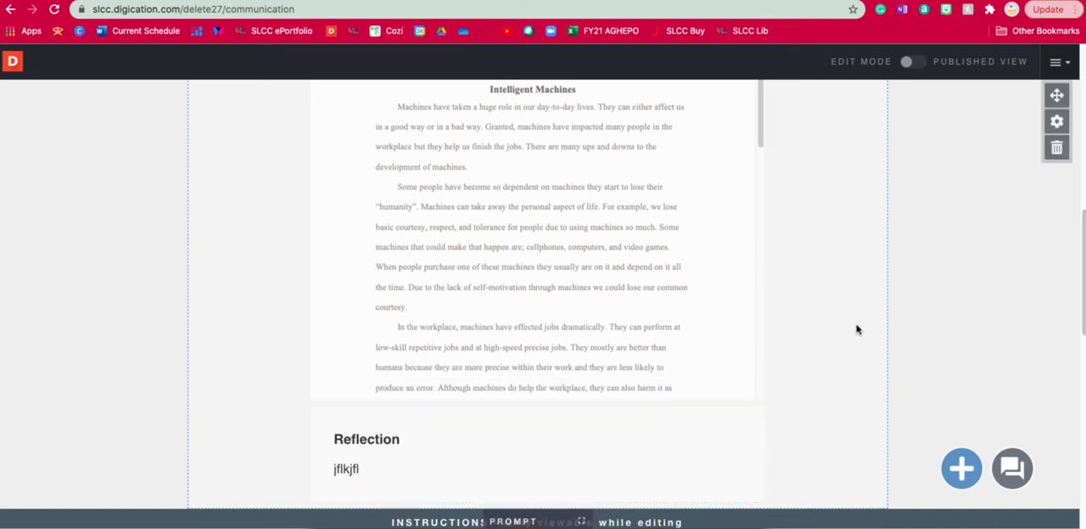
pyautogui.scroll(1, 857, 330)
pyautogui.scroll(-1, 857, 330)
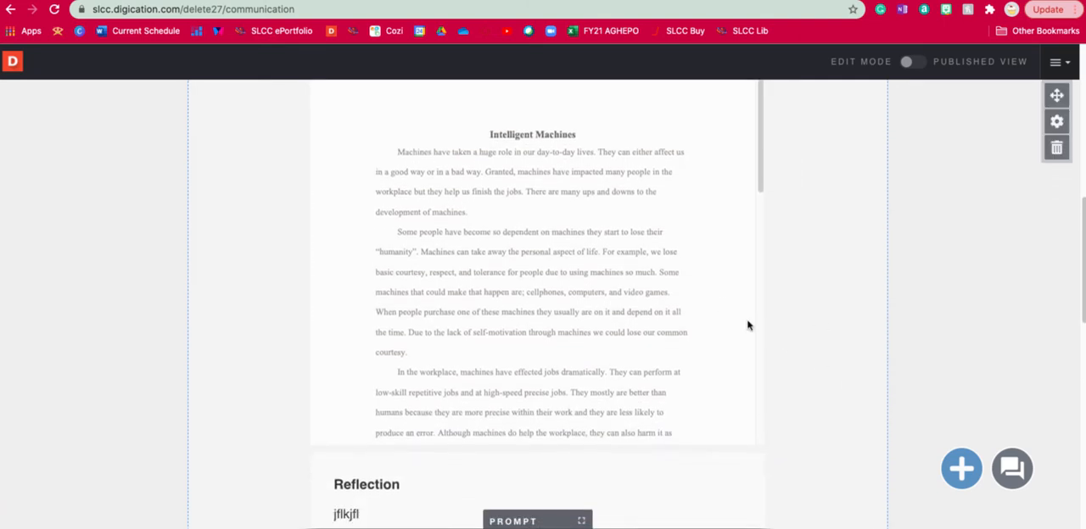
pyautogui.moveTo(634, 310)
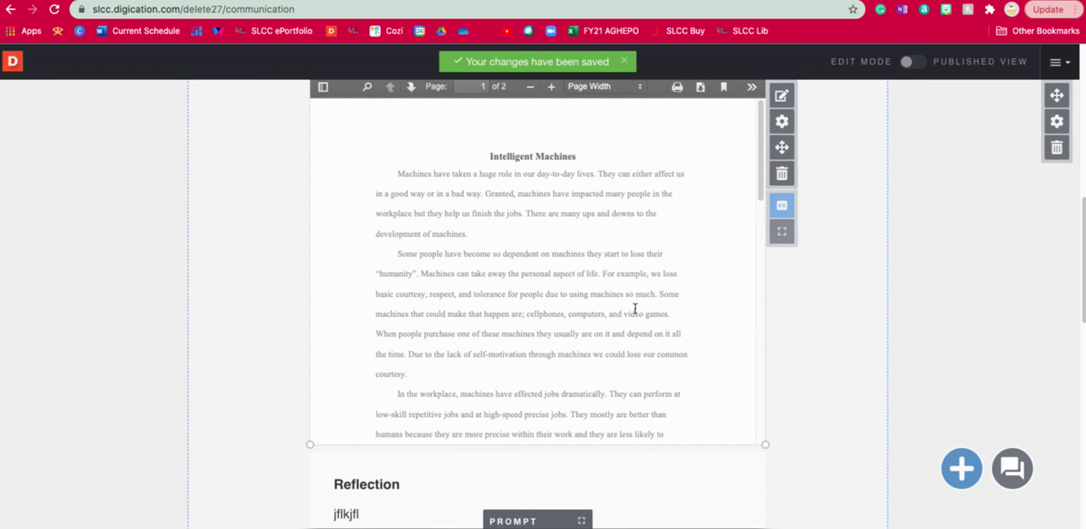
pyautogui.scroll(-15, 635, 310)
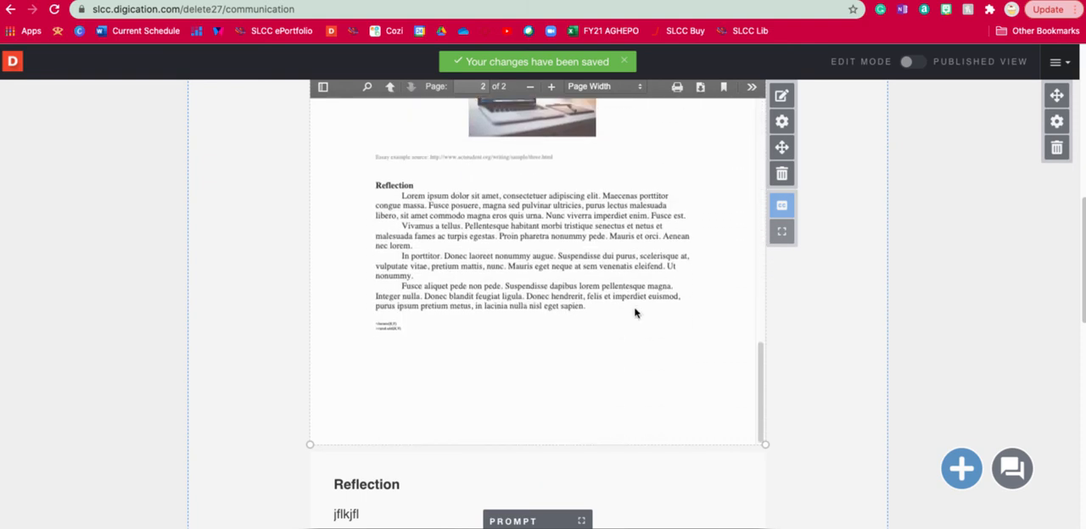
pyautogui.scroll(-1, 635, 314)
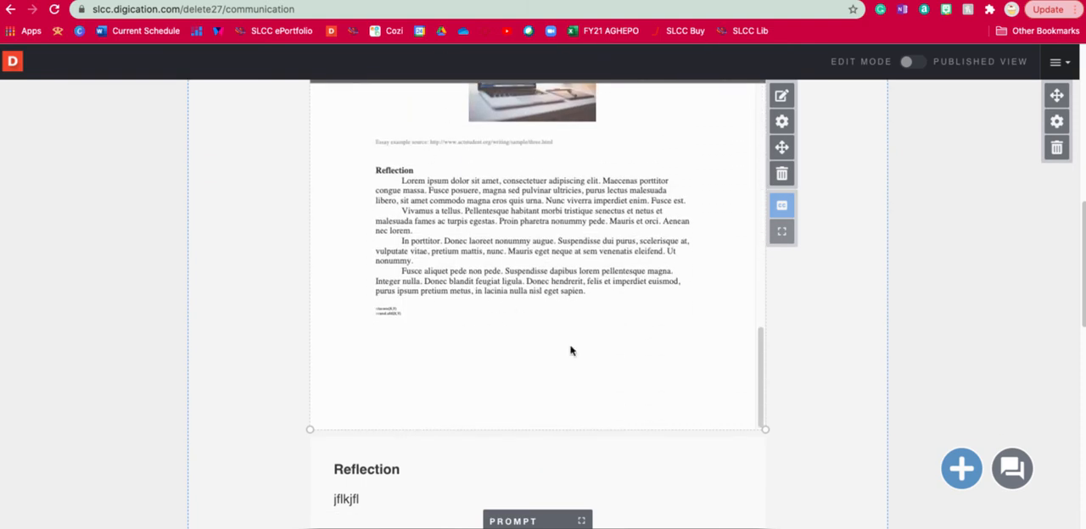
pyautogui.scroll(-2, 823, 333)
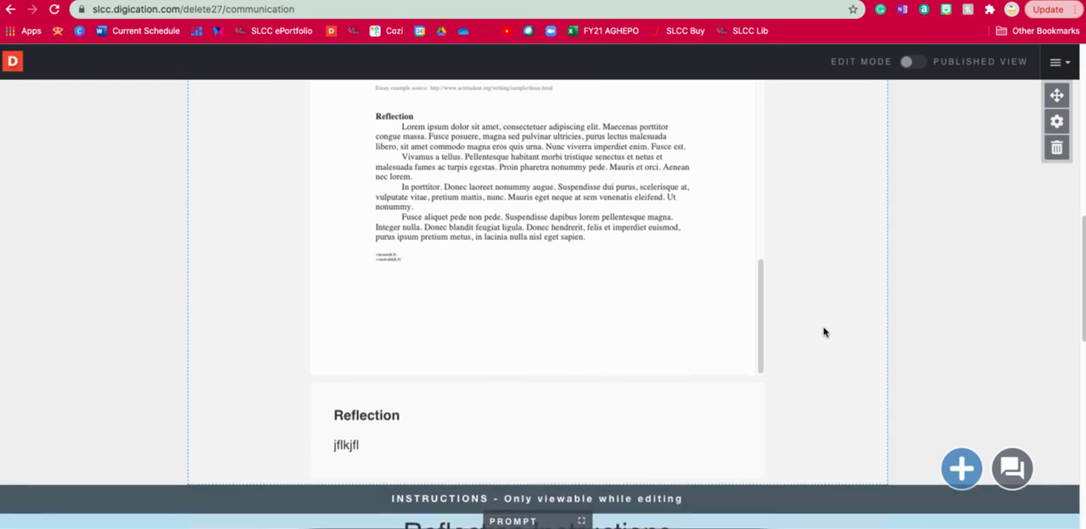
# Step: Delete the Reflection text module below the assignment, confirming the deletion with the word "delete"
pyautogui.scroll(-2, 822, 333)
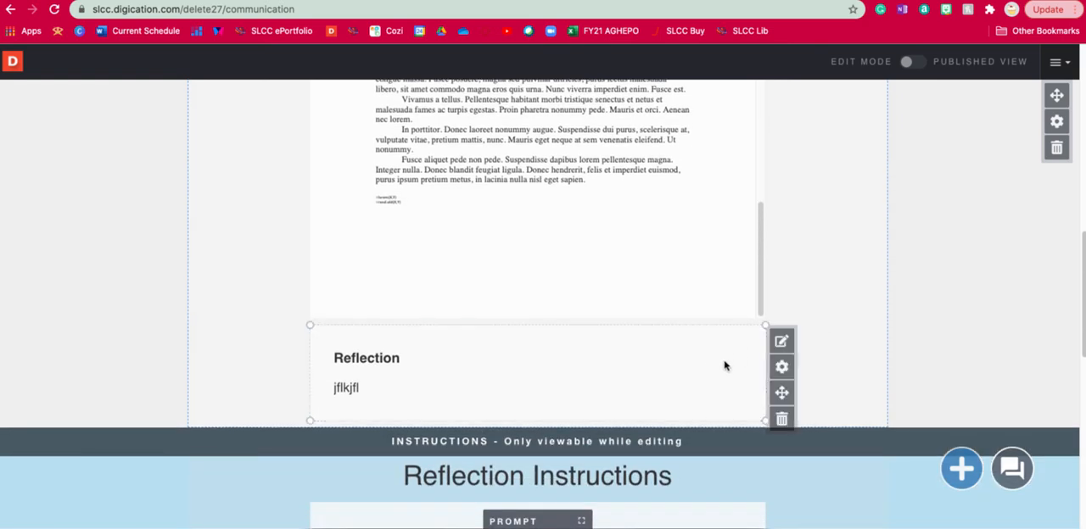
pyautogui.click(782, 419)
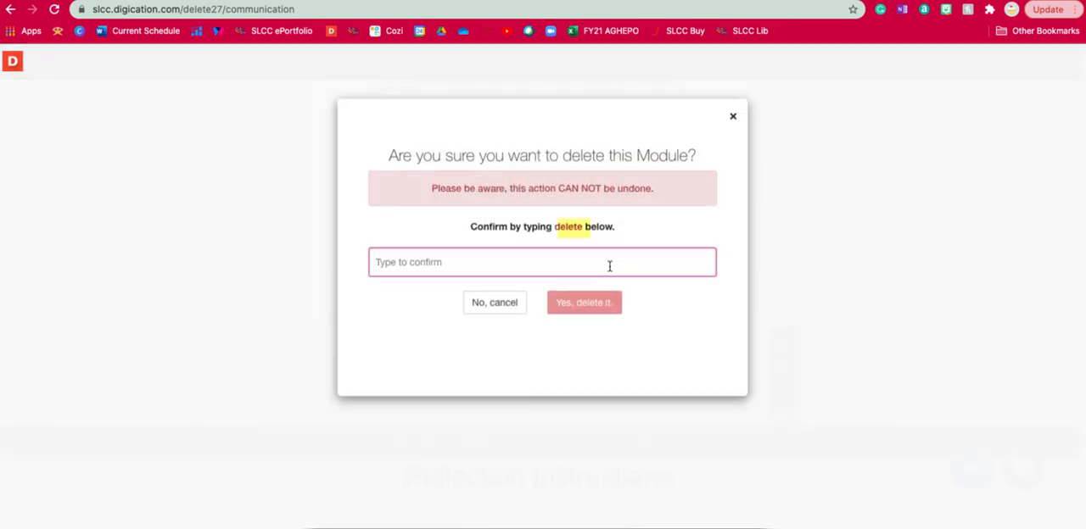
pyautogui.write('delete')
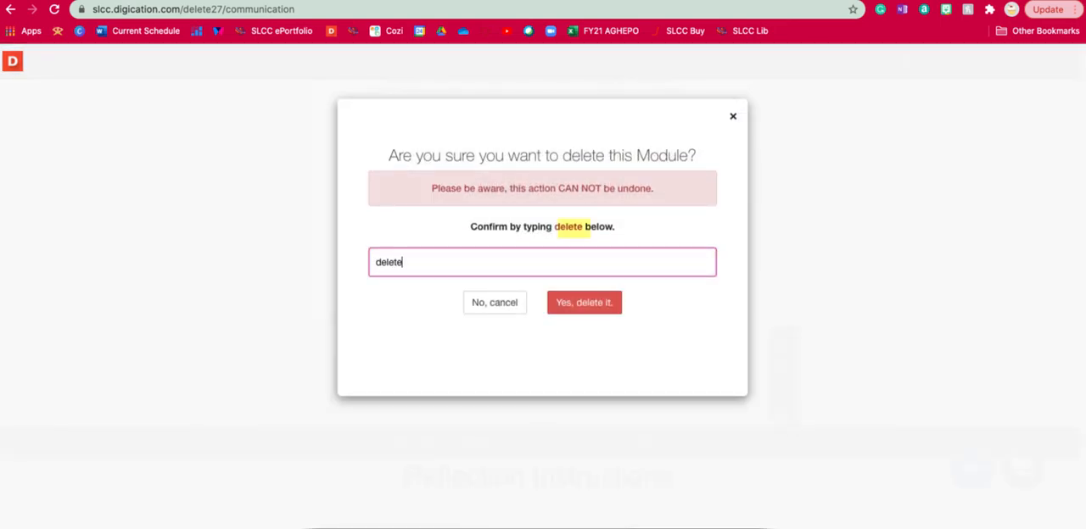
pyautogui.click(587, 311)
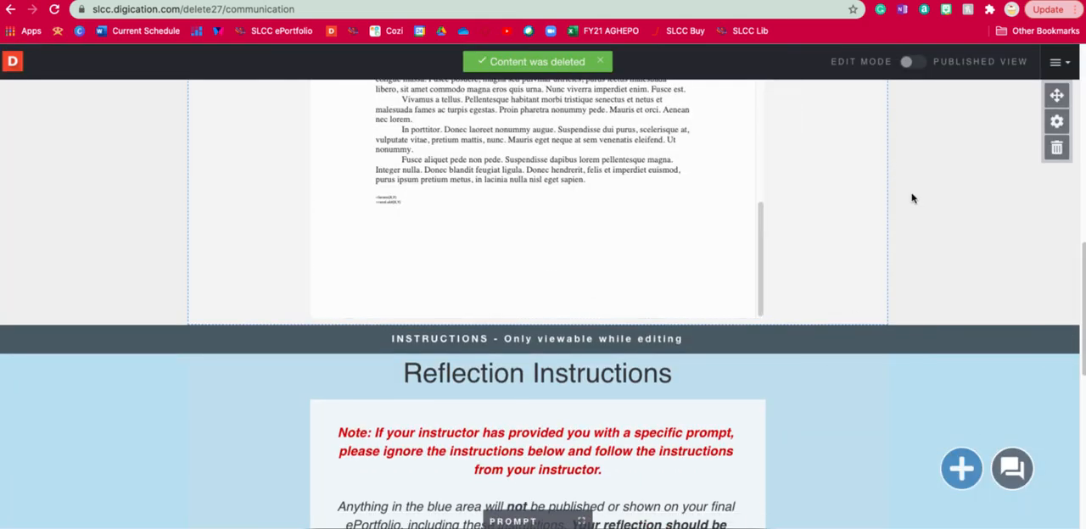
# Step: Add a Rich Text module from the library below the embedded signature assignment and place the cursor in it
pyautogui.scroll(6, 609, 272)
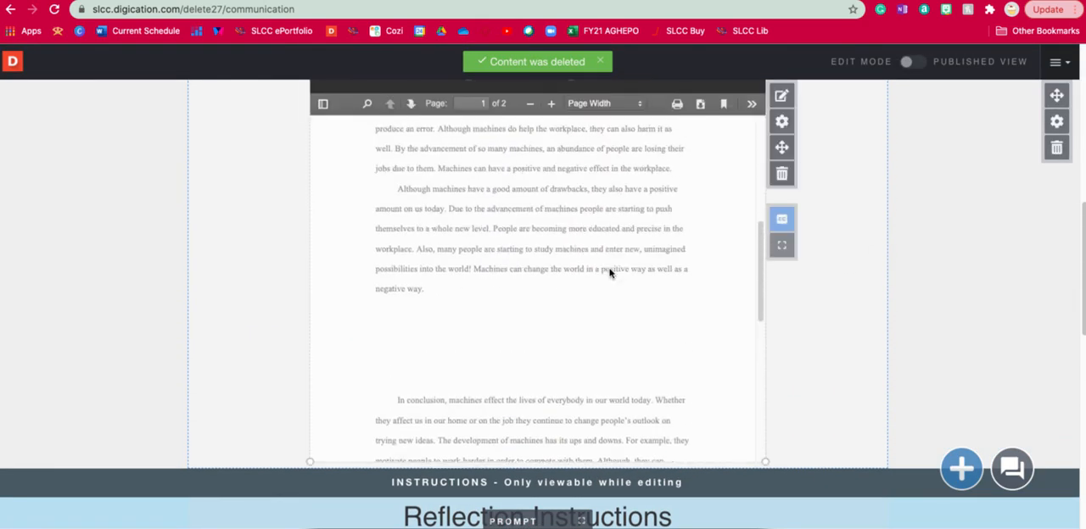
pyautogui.scroll(3, 609, 269)
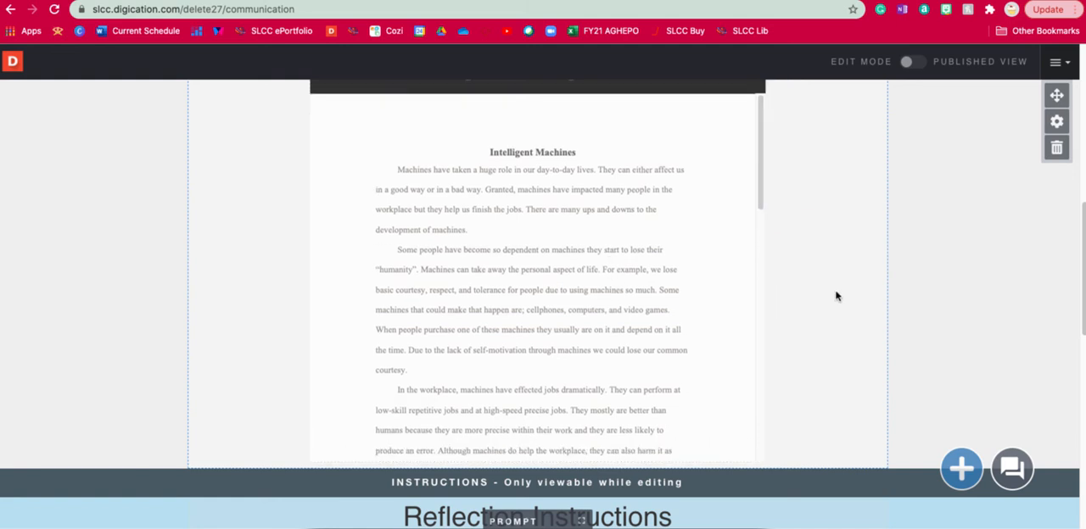
pyautogui.scroll(2, 837, 296)
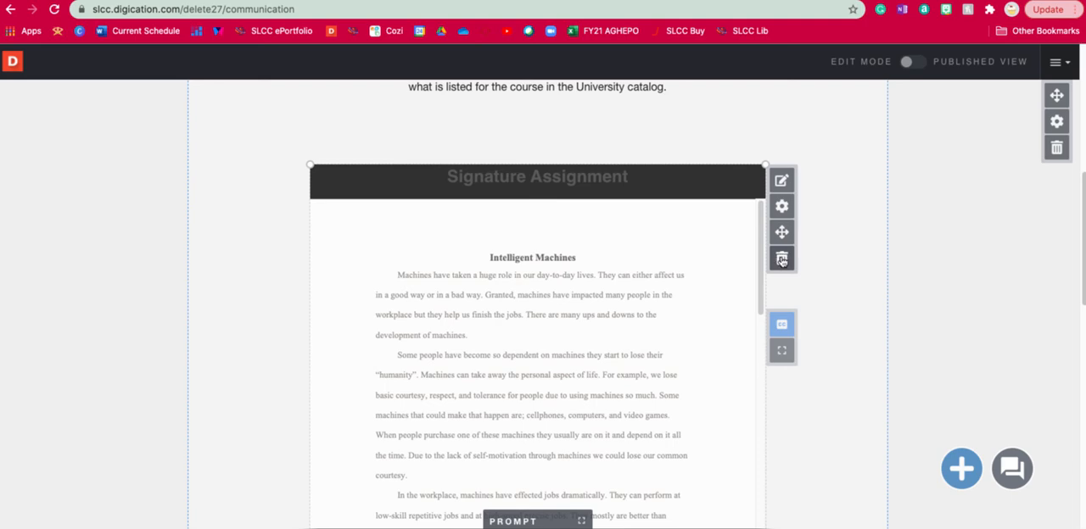
pyautogui.click(961, 467)
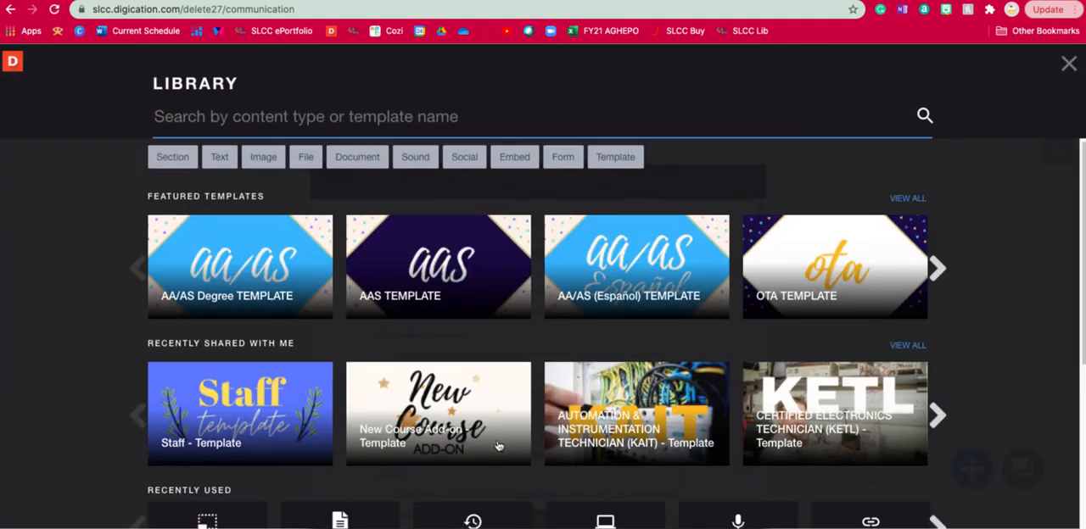
pyautogui.click(219, 158)
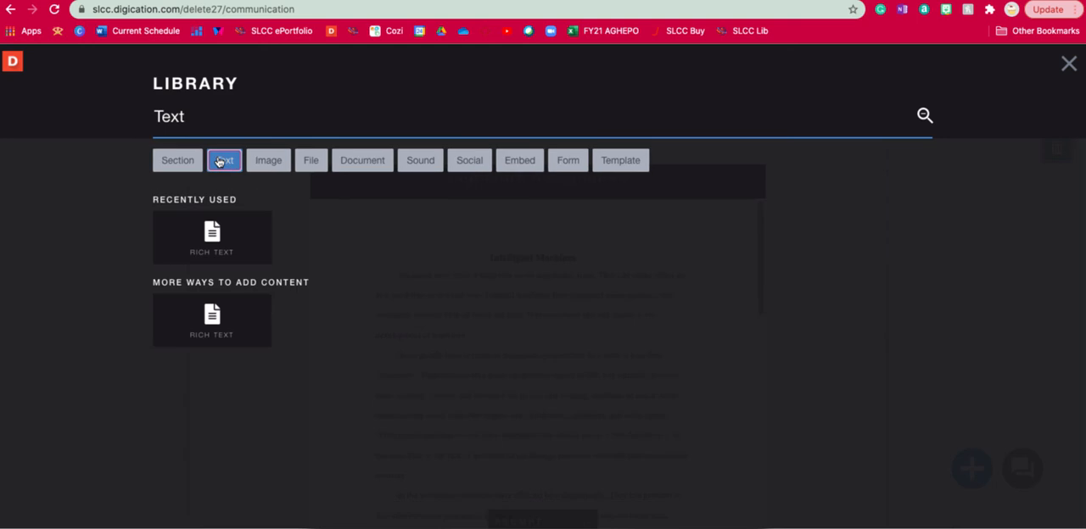
pyautogui.click(218, 235)
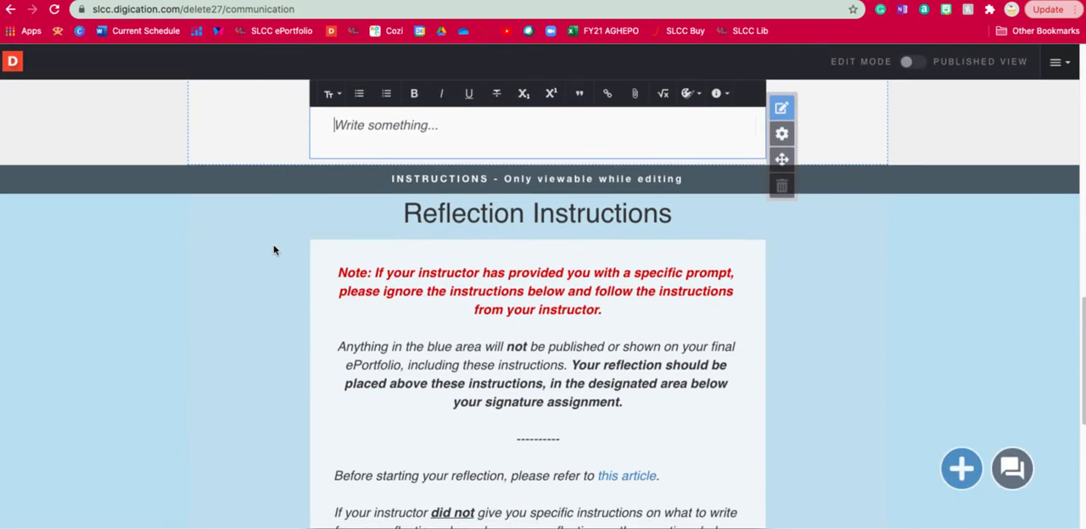
pyautogui.click(324, 126)
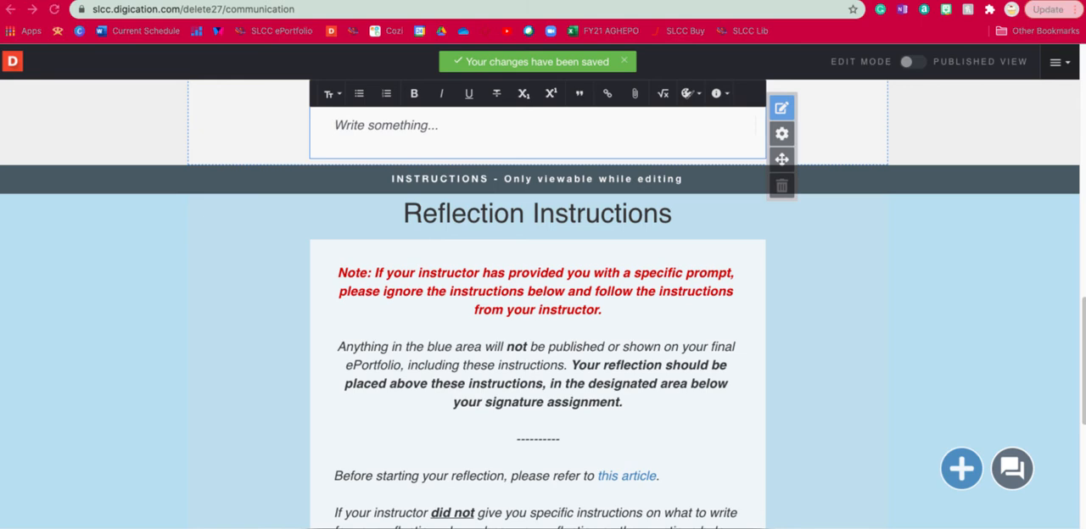
# Step: Switch to the Intelligent Machines document in Word, copy all of its text and return to the portfolio page in the browser
pyautogui.moveTo(399, 72); pyautogui.dragTo(677, 1)
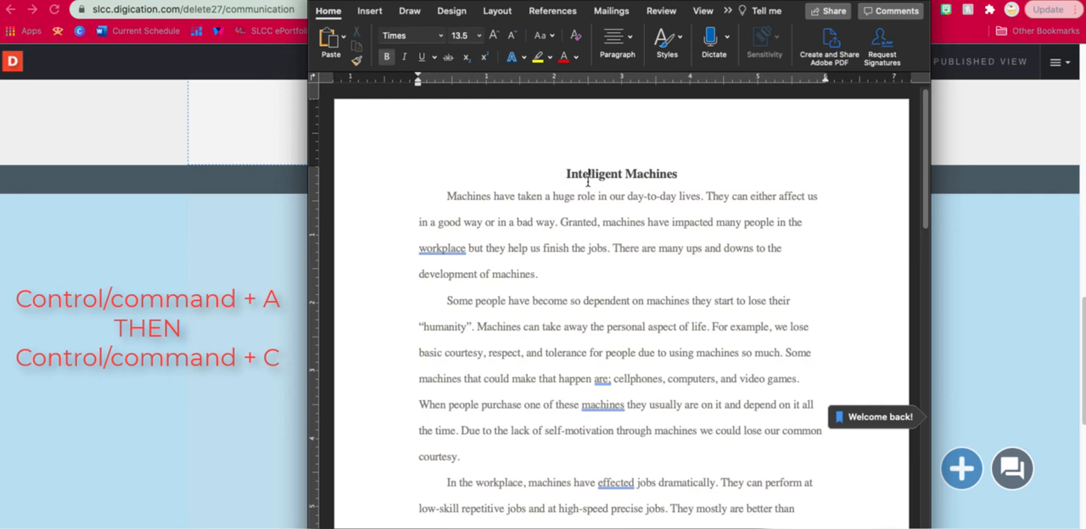
pyautogui.press('super+a')
pyautogui.press('super+c')
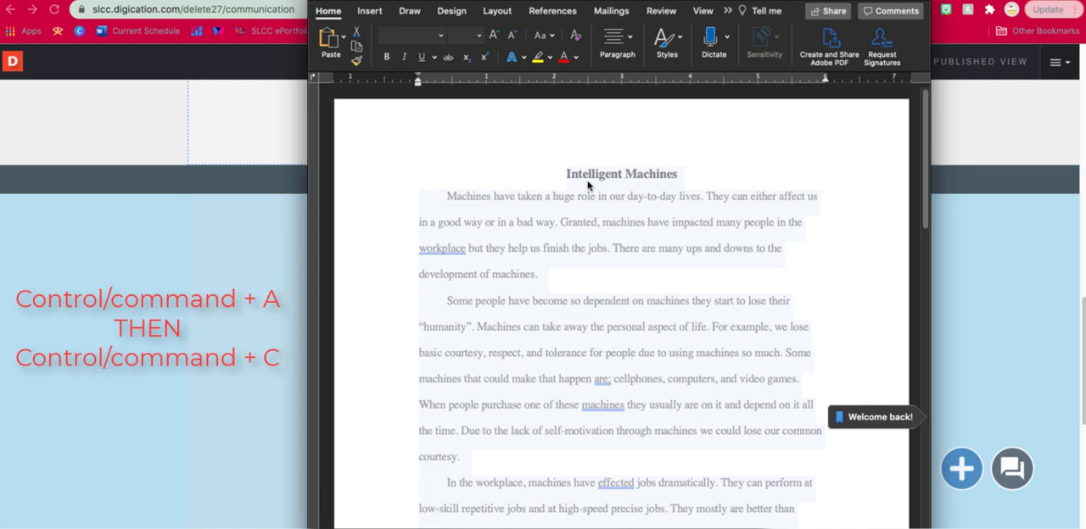
pyautogui.click(184, 127)
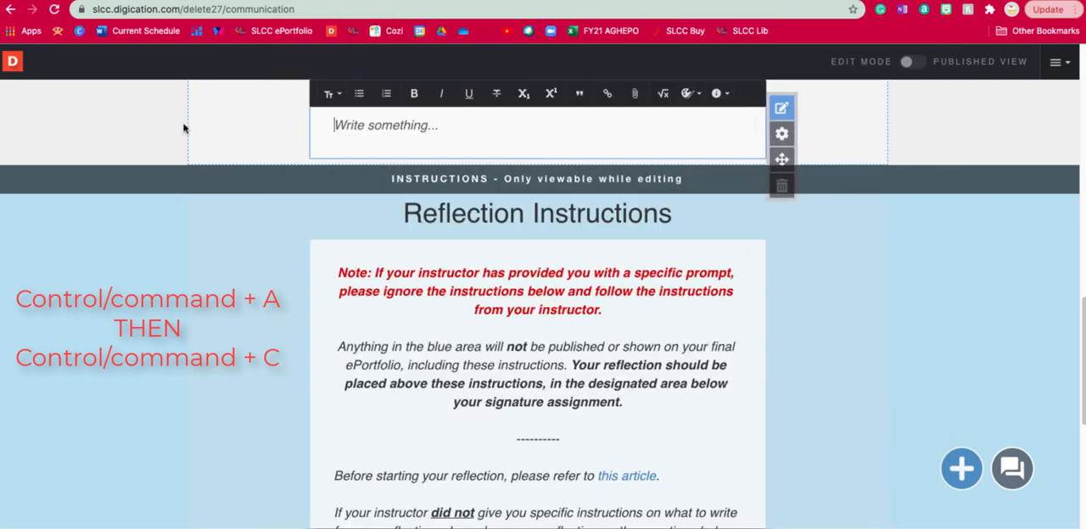
# Step: Paste the copied essay and reflection text into the empty text module above the Reflection Instructions
pyautogui.click(411, 136)
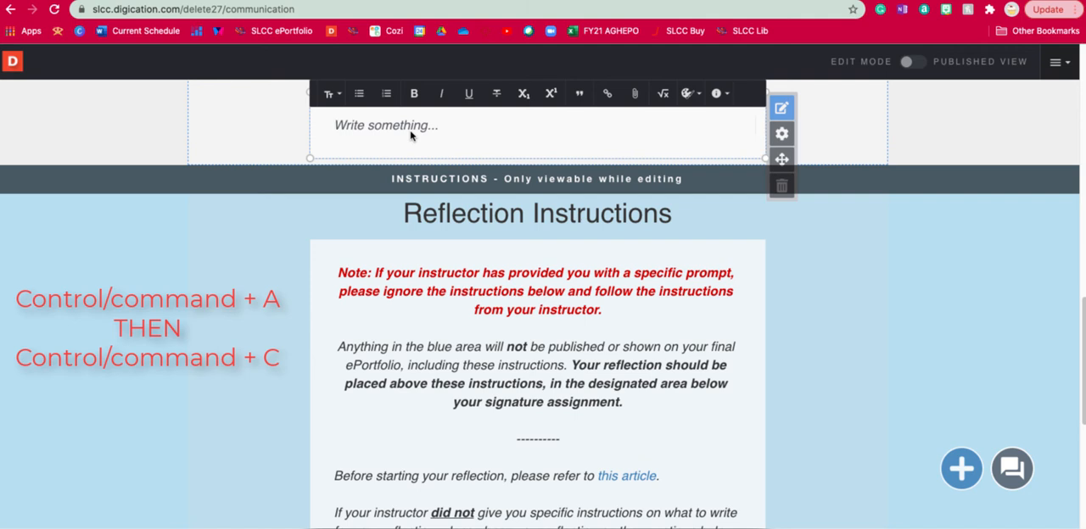
pyautogui.rightClick(399, 127)
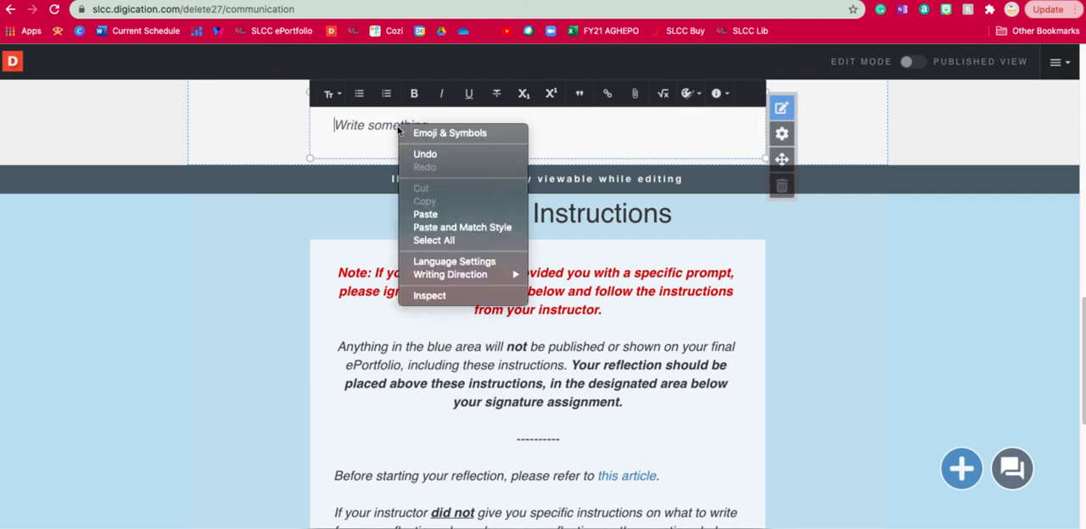
pyautogui.click(450, 214)
# Step: Insert a blank line above the Reflection heading in the pasted text and indent the first paragraph beneath that heading
pyautogui.scroll(-3, 563, 322)
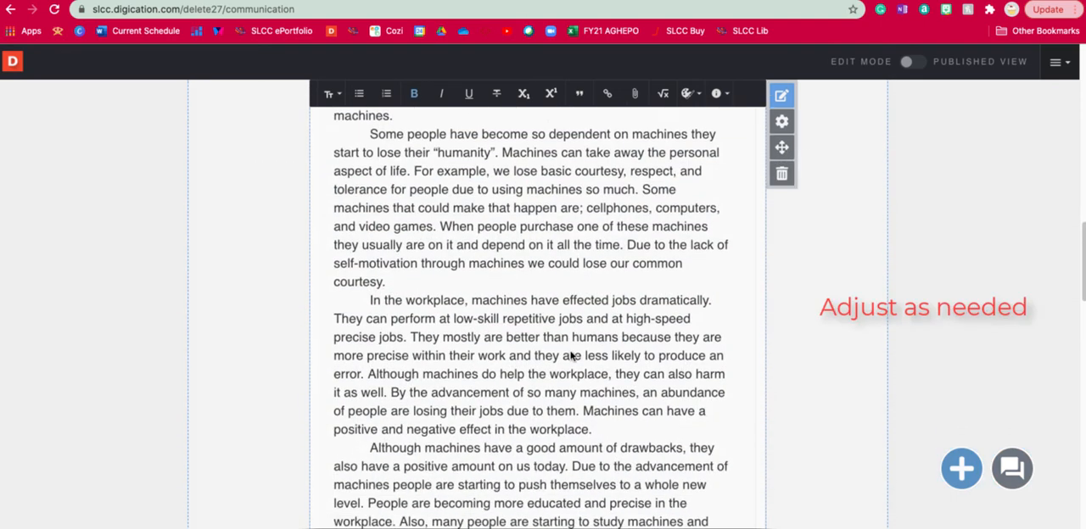
pyautogui.scroll(-5, 571, 356)
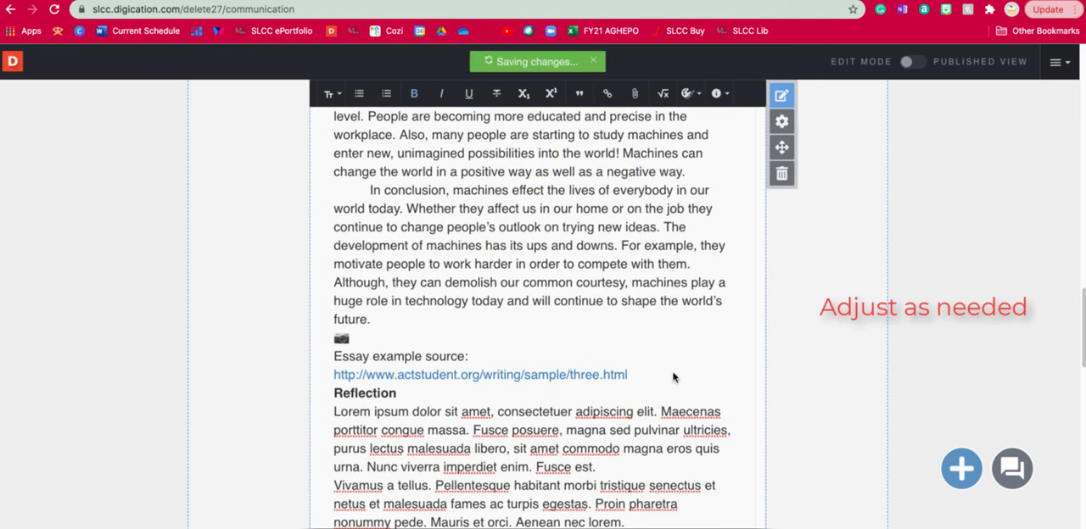
pyautogui.press('Return')
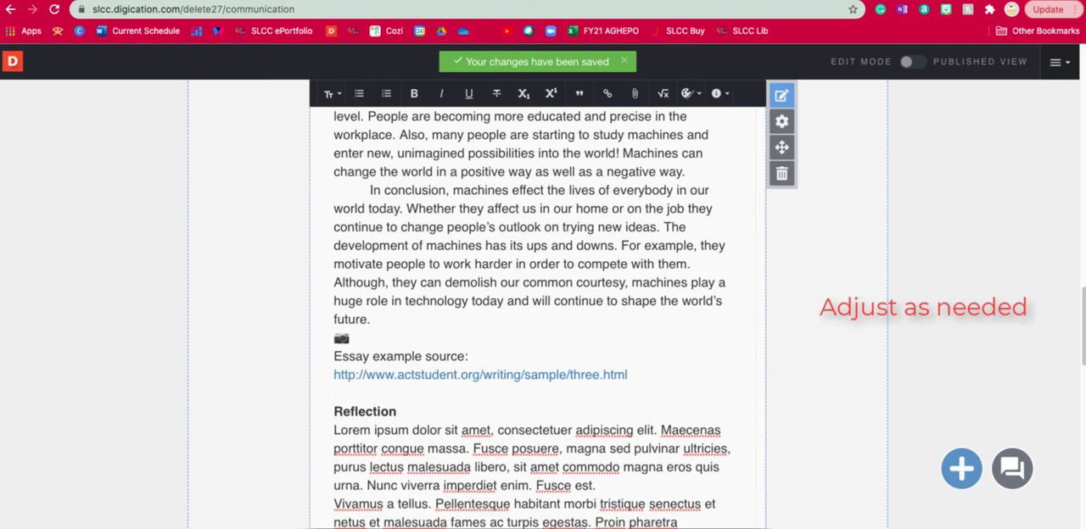
pyautogui.scroll(-5, 673, 377)
pyautogui.scroll(3, 333, 251)
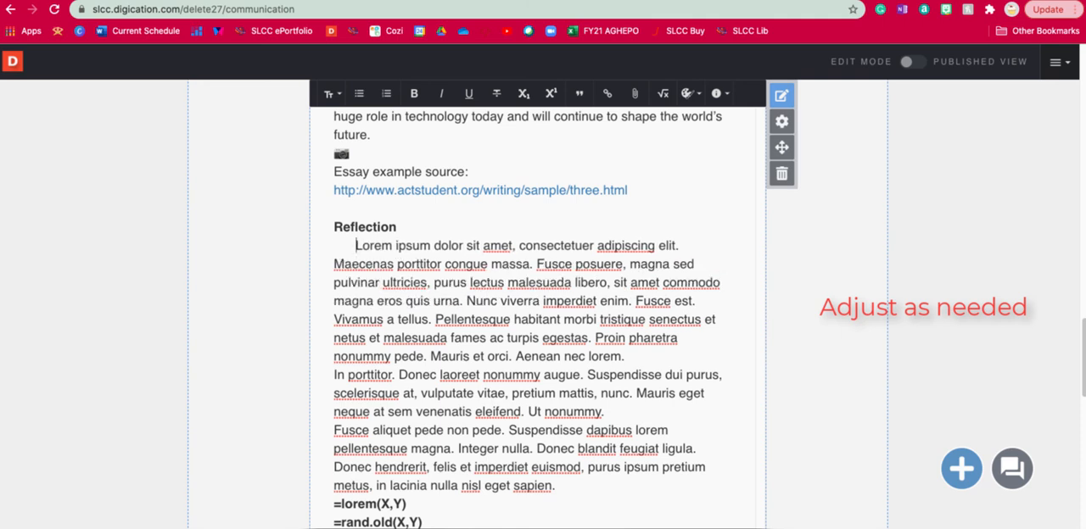
# Step: Publish the page changes, keeping the recommended "Private within Salt Lake Community College" permission setting
pyautogui.scroll(10, 582, 412)
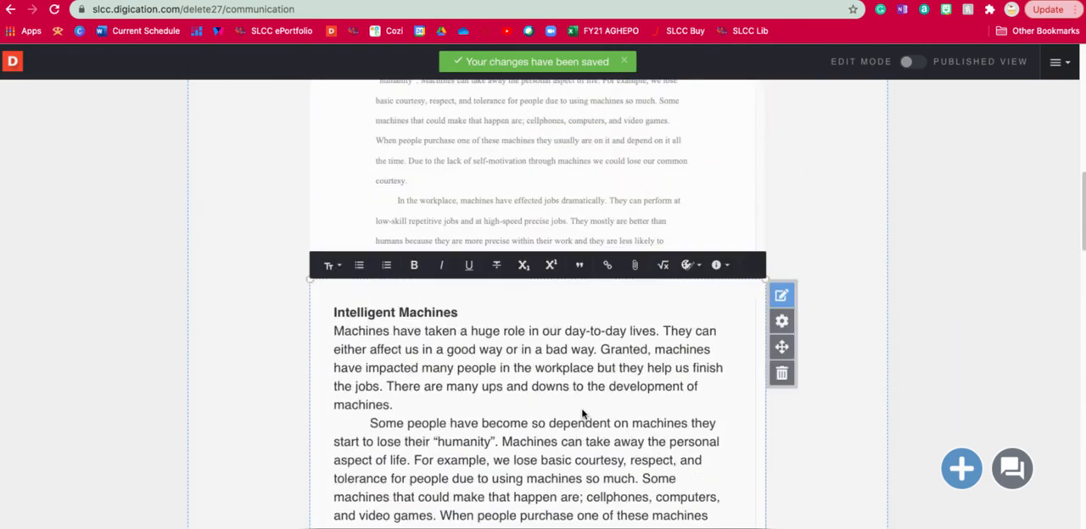
pyautogui.scroll(15, 582, 413)
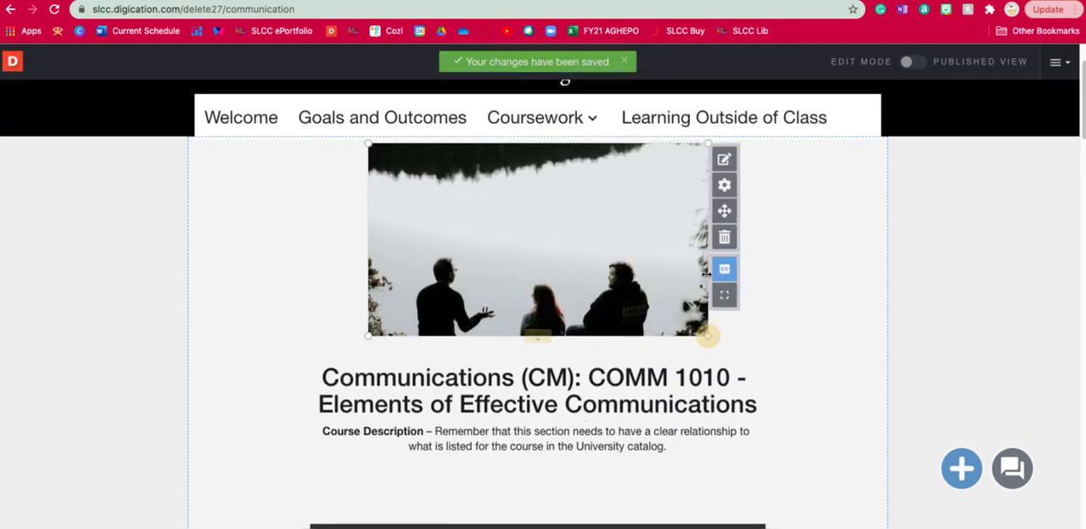
pyautogui.scroll(2, 831, 329)
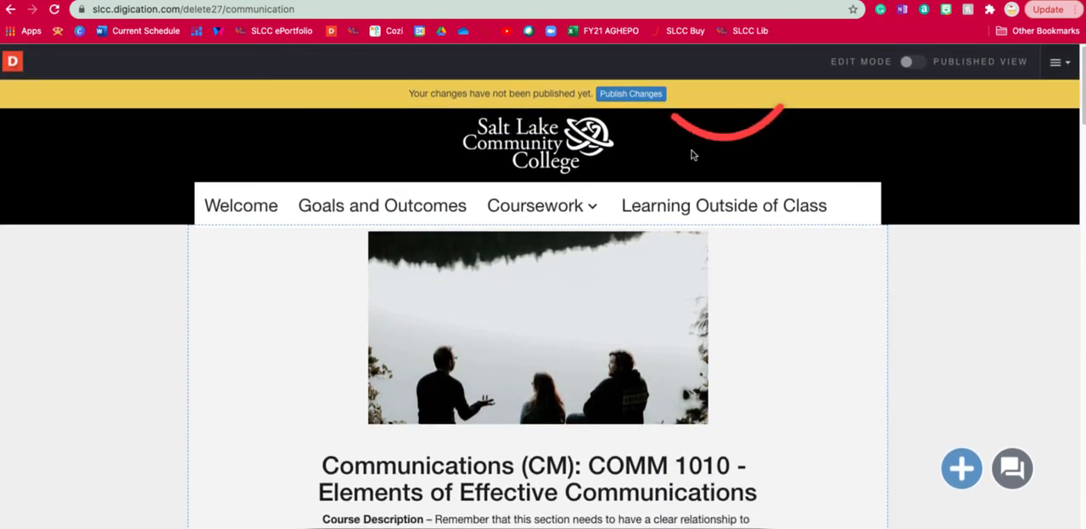
pyautogui.click(645, 95)
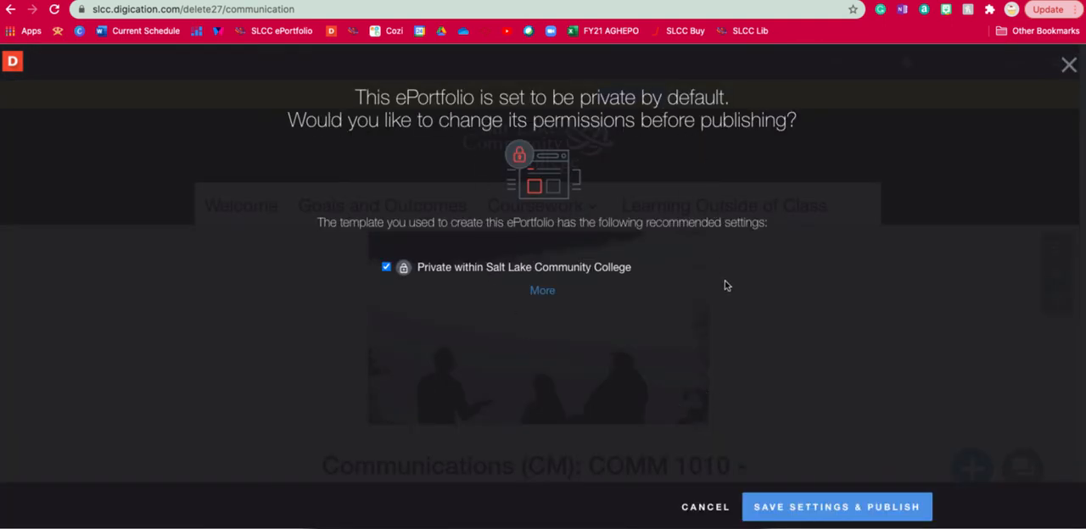
pyautogui.click(842, 507)
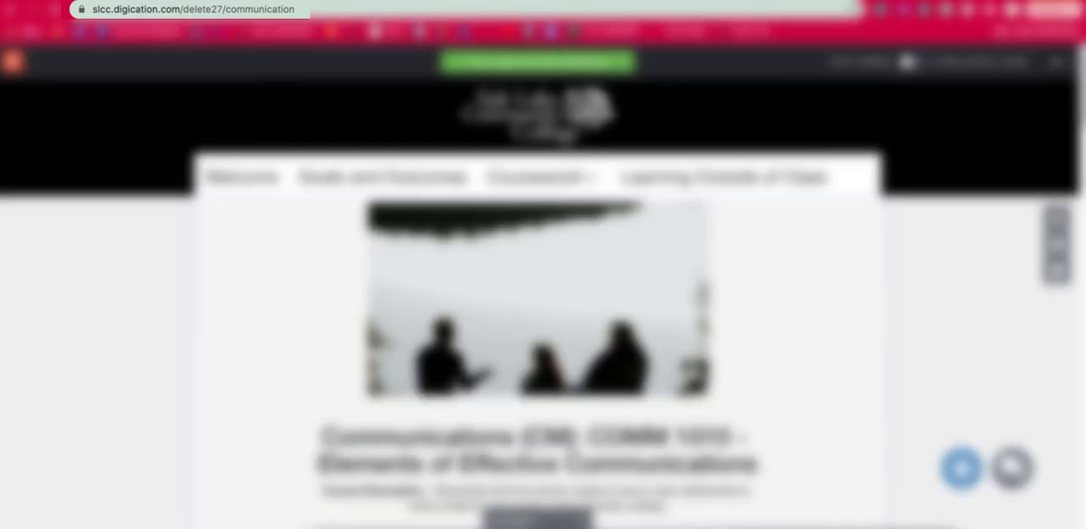
# Step: Copy the full web address of the Communication page
pyautogui.click(173, 11)
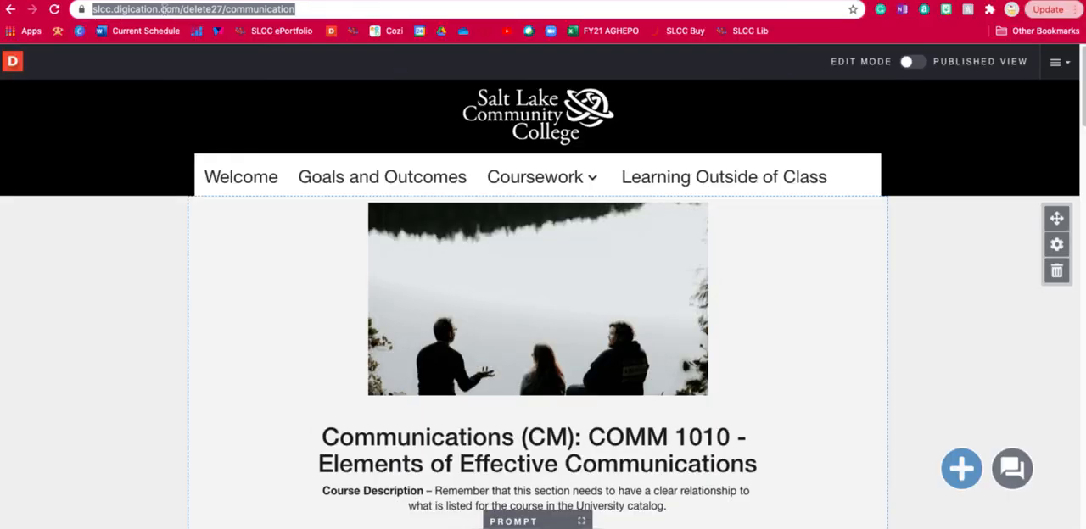
pyautogui.rightClick(166, 13)
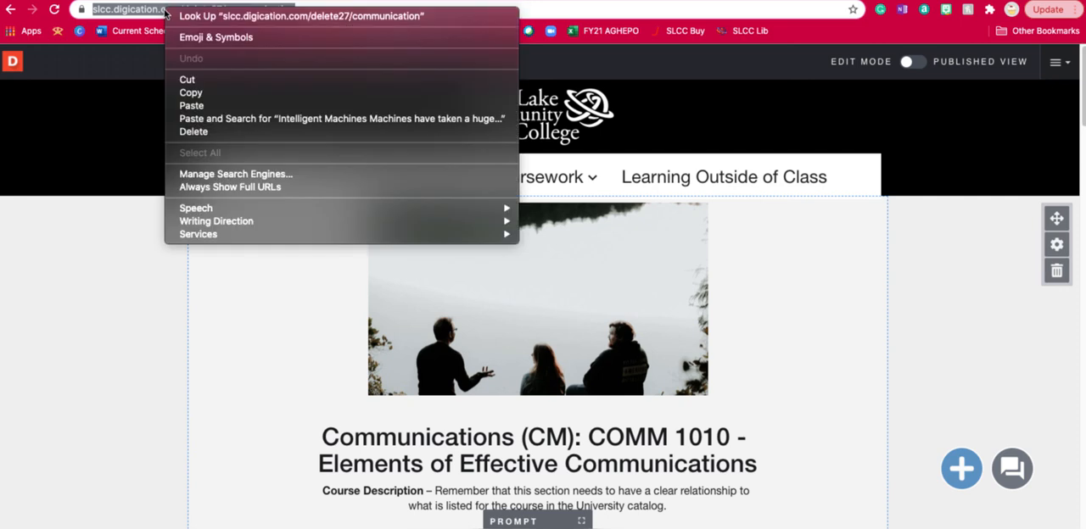
pyautogui.click(225, 93)
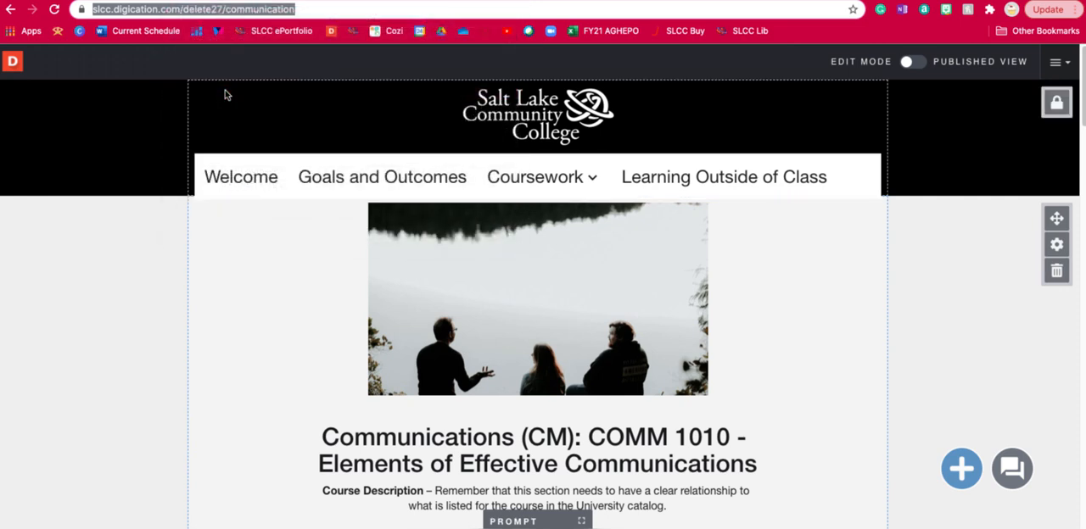